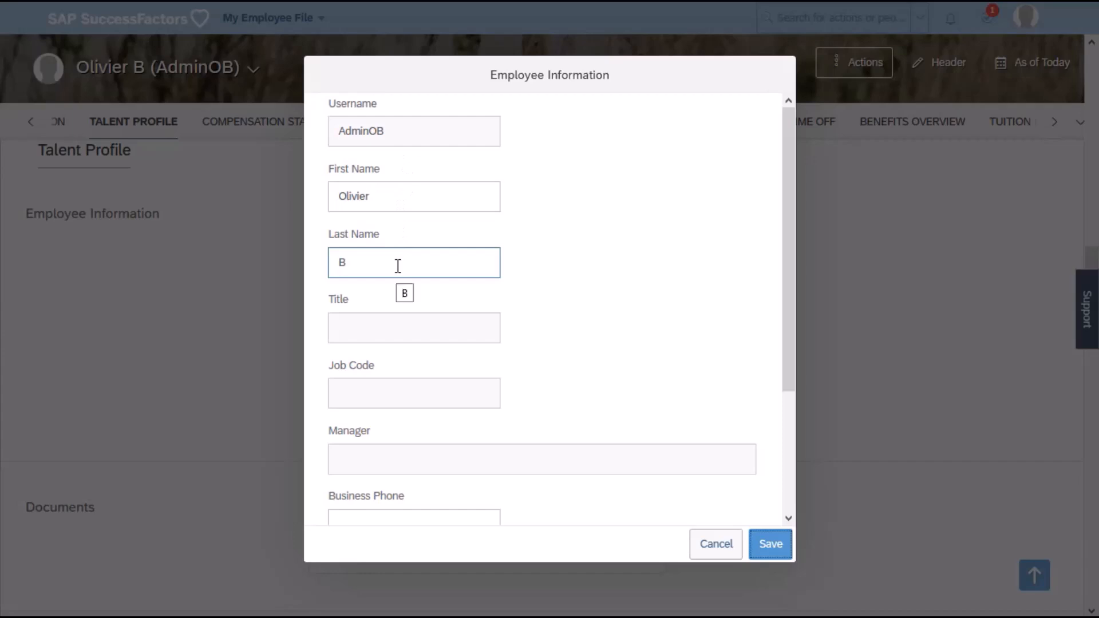
# Check which Employee Information fields accept edits, from First Name to Job Code, and close the form without saving
pyautogui.click(393, 200)
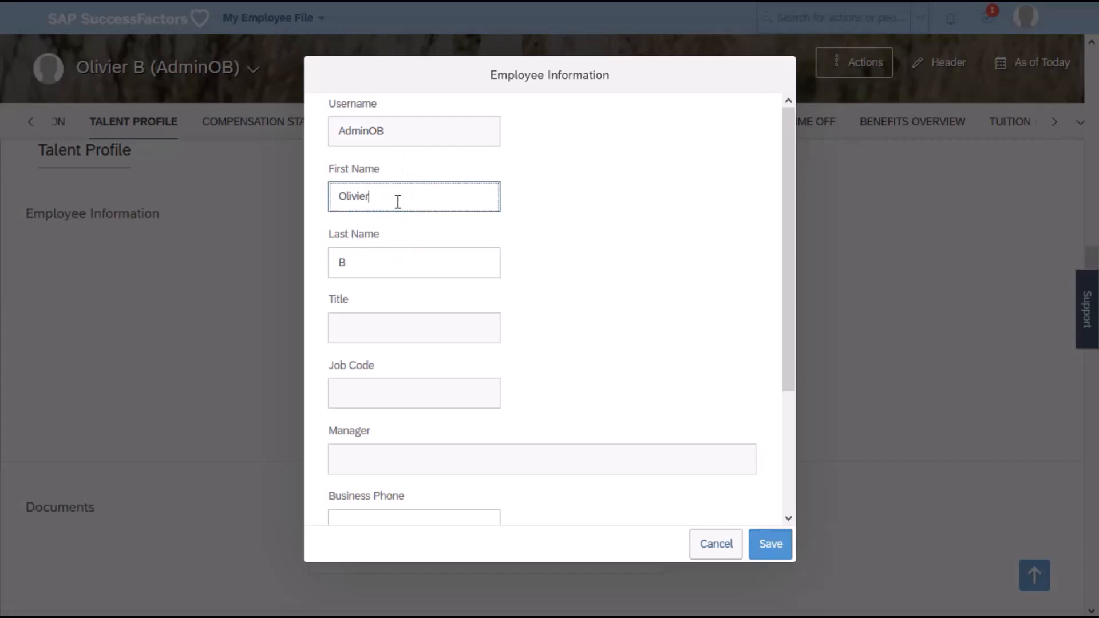
pyautogui.click(342, 263)
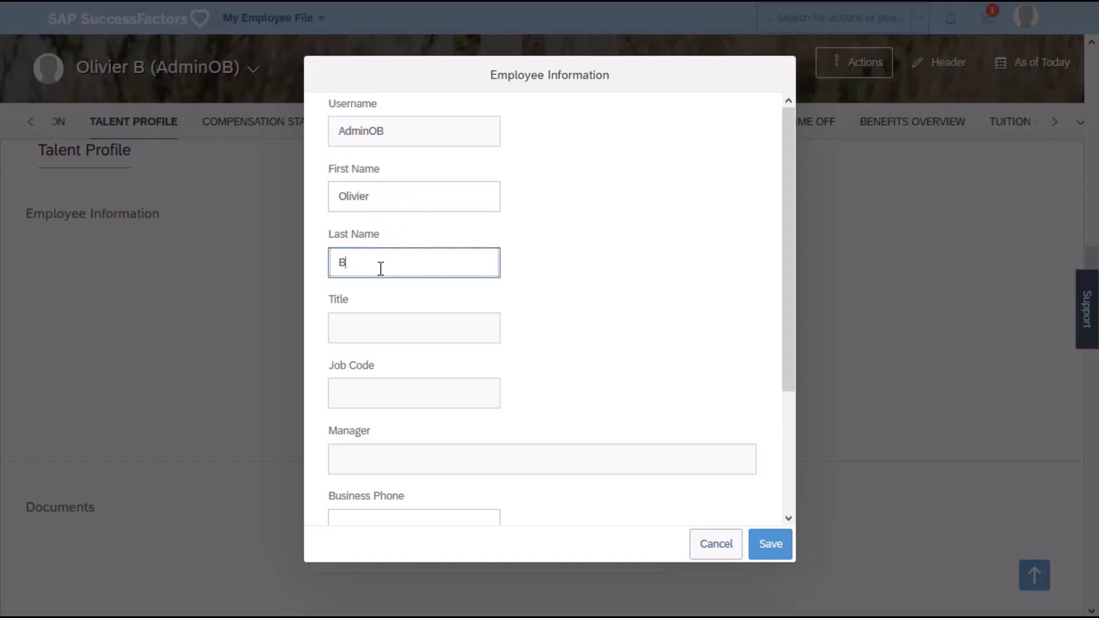
pyautogui.click(376, 325)
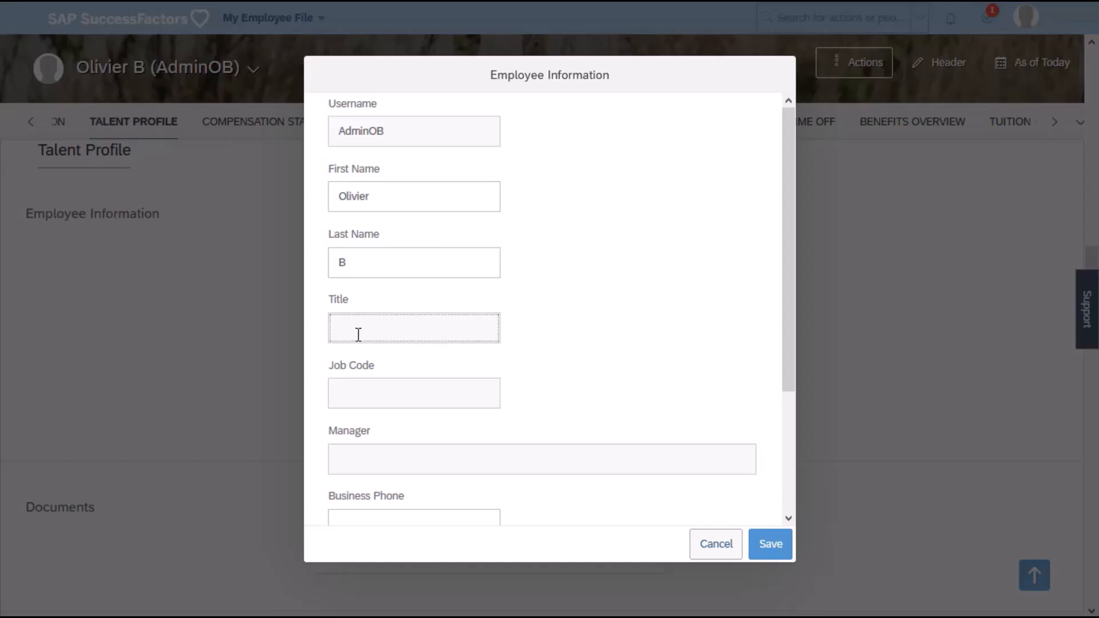
pyautogui.click(361, 393)
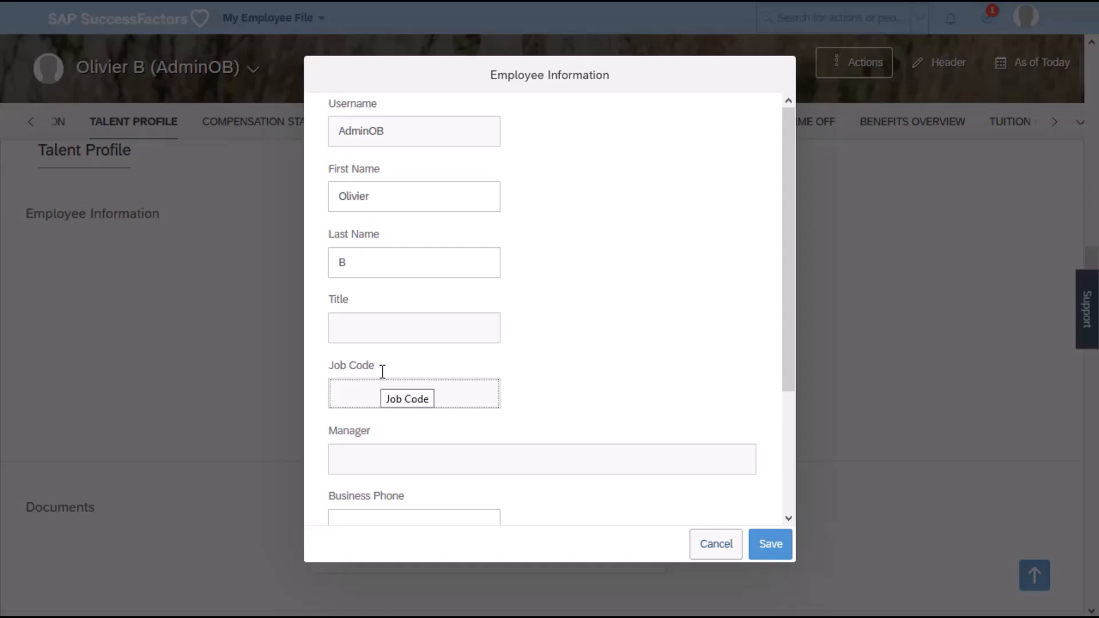
pyautogui.click(711, 539)
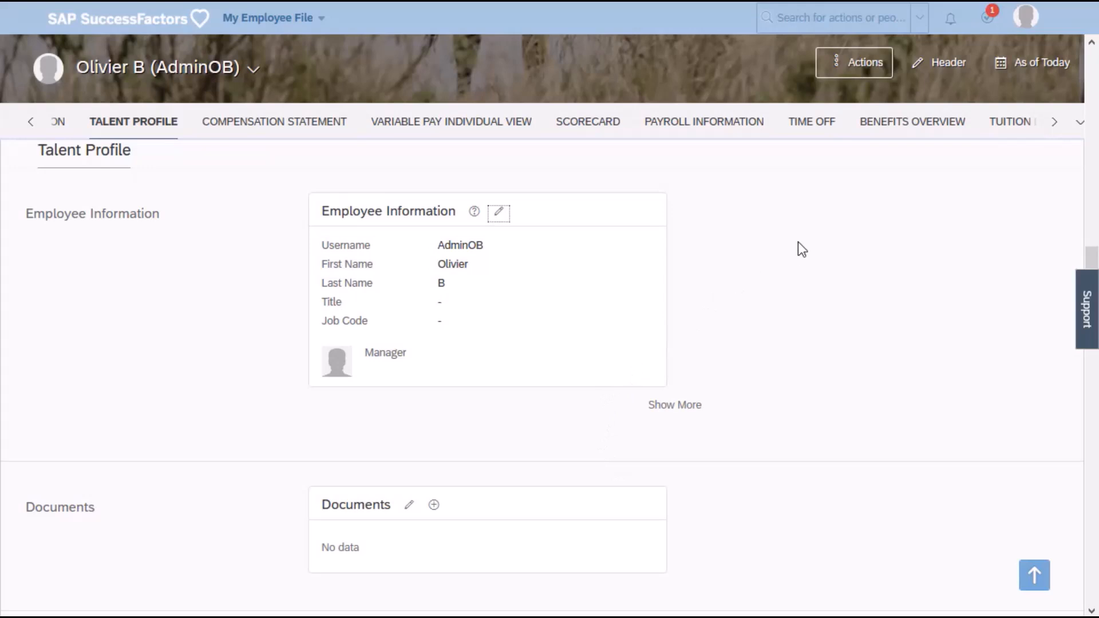
# Search the actions for "permission roles" and open Manage Permission Roles
pyautogui.click(792, 18)
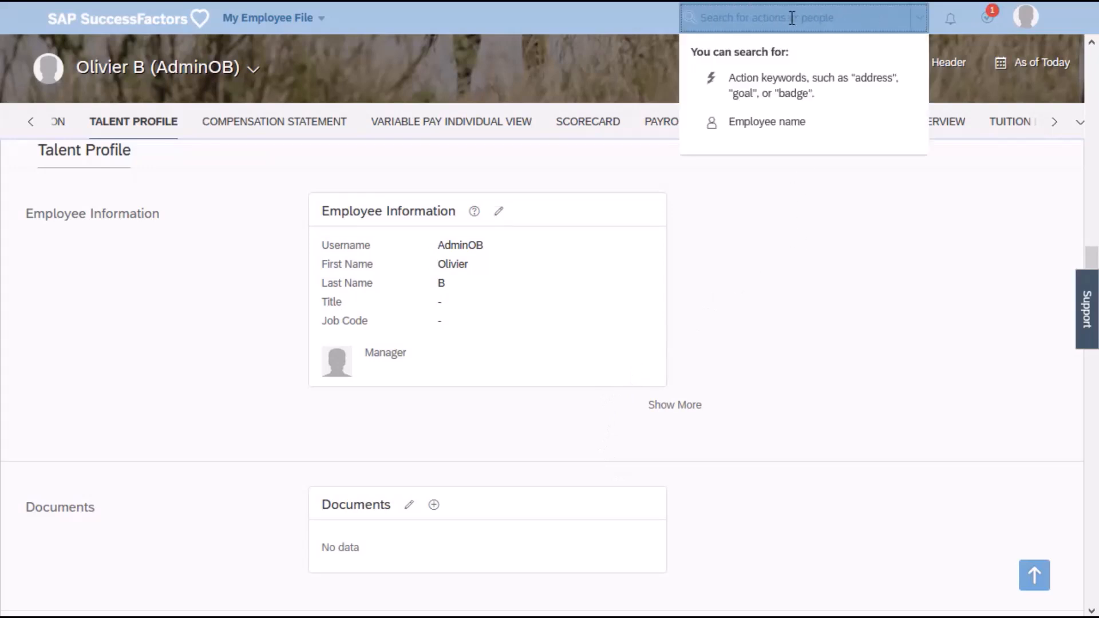
pyautogui.write('perm')
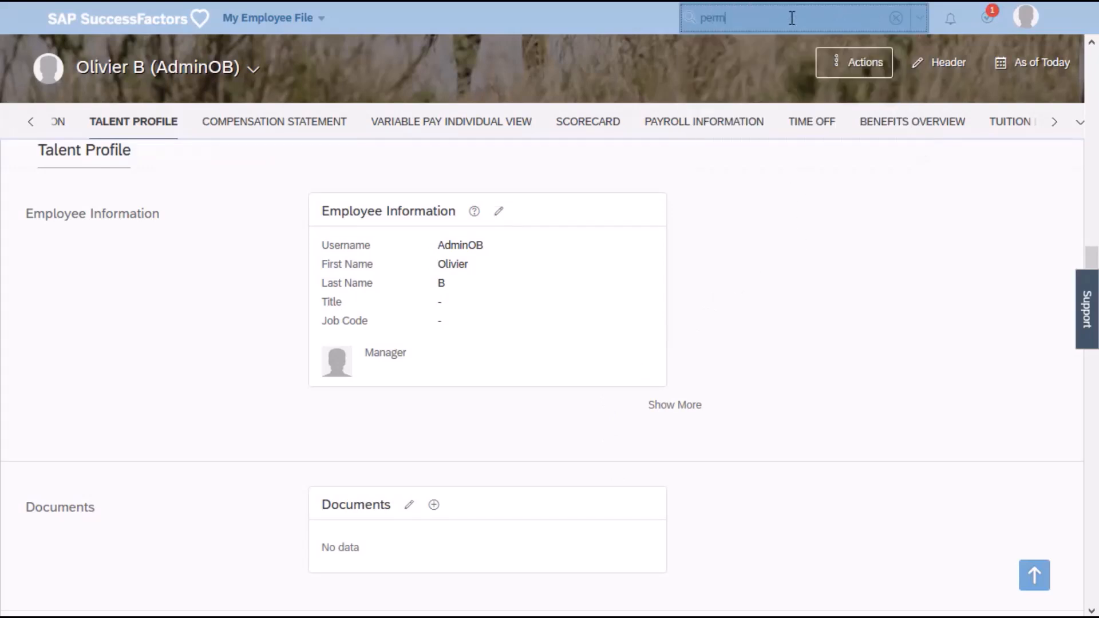
pyautogui.write('ission roles')
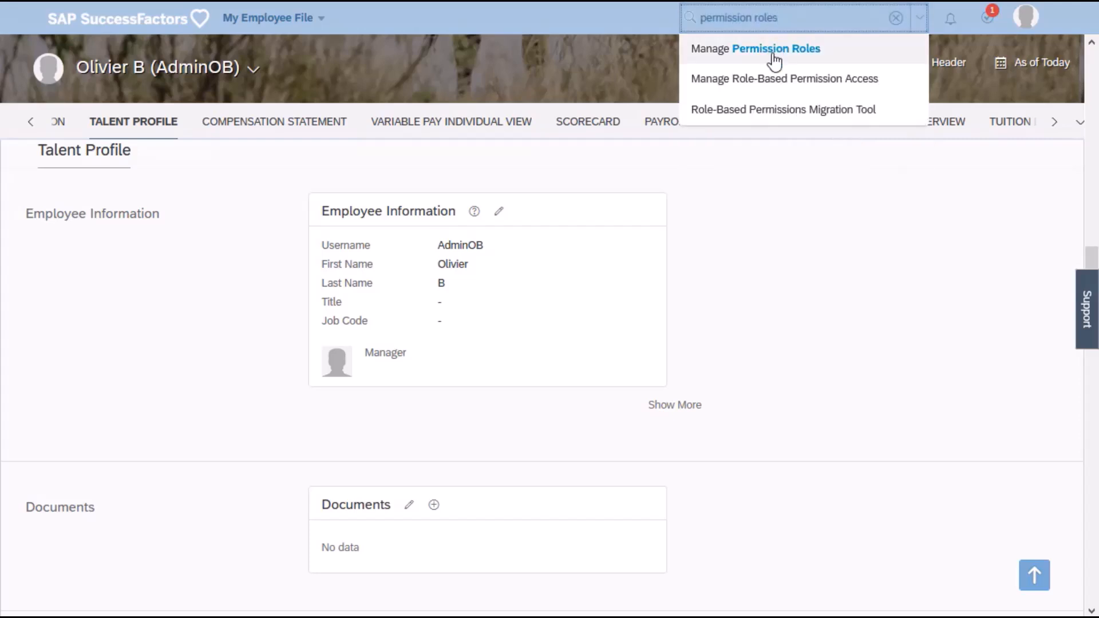
pyautogui.click(776, 48)
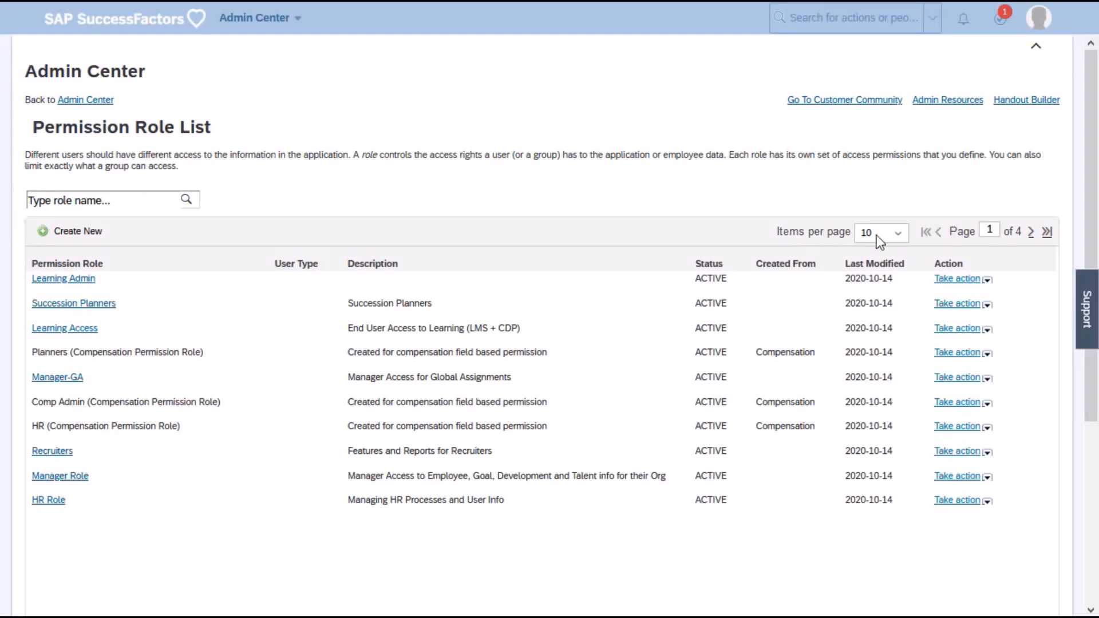
# Browse the permission role list through page 3 and set it to show 50 items per page
pyautogui.click(1032, 237)
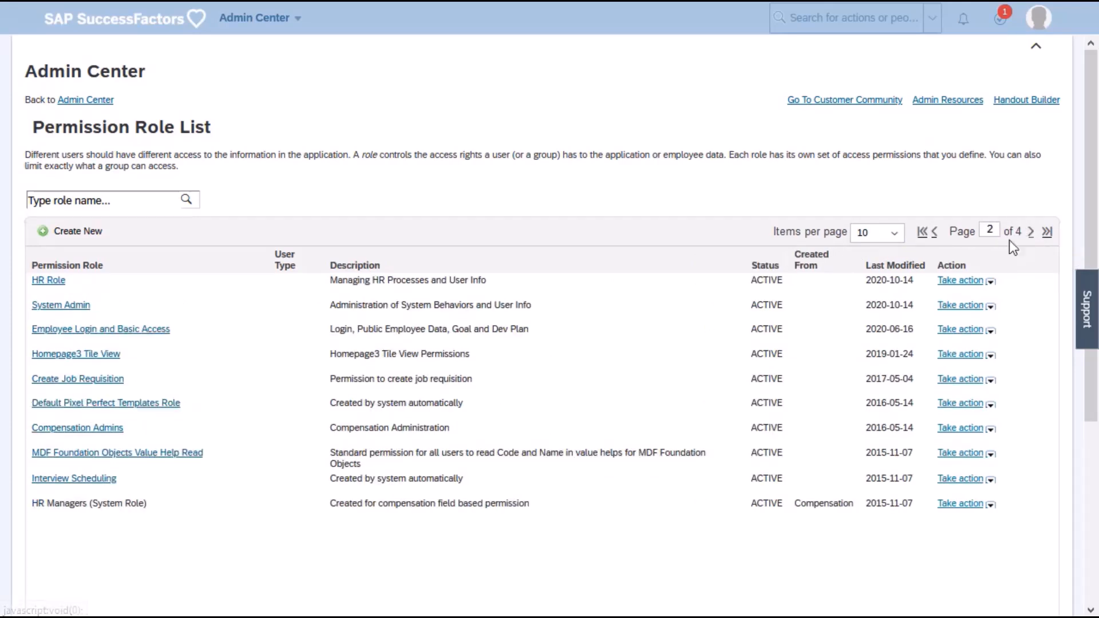
pyautogui.click(1031, 234)
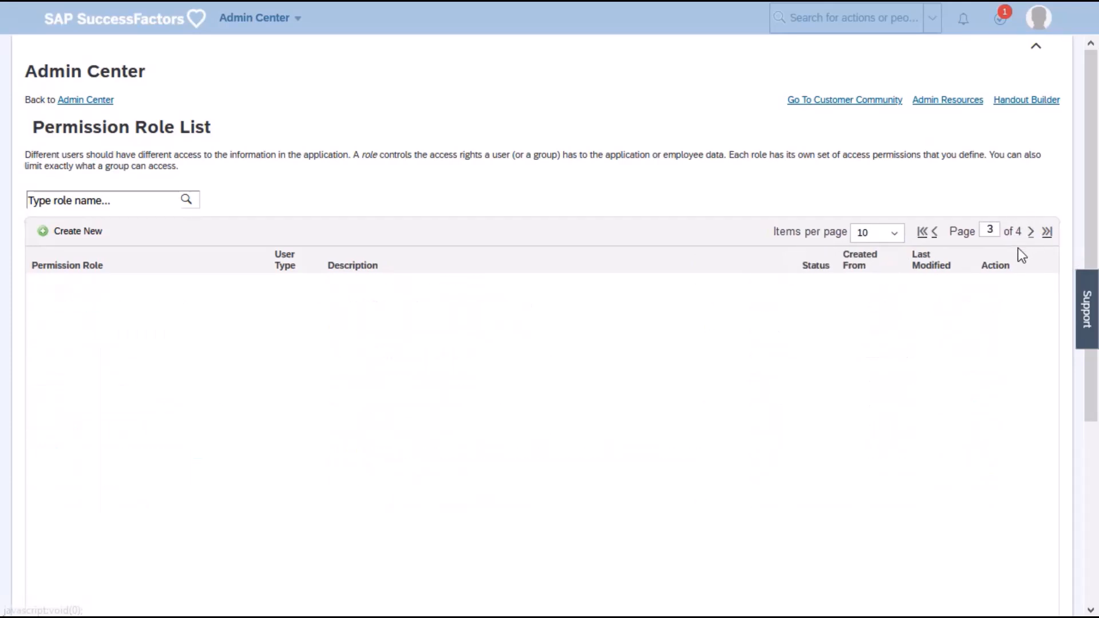
pyautogui.click(894, 234)
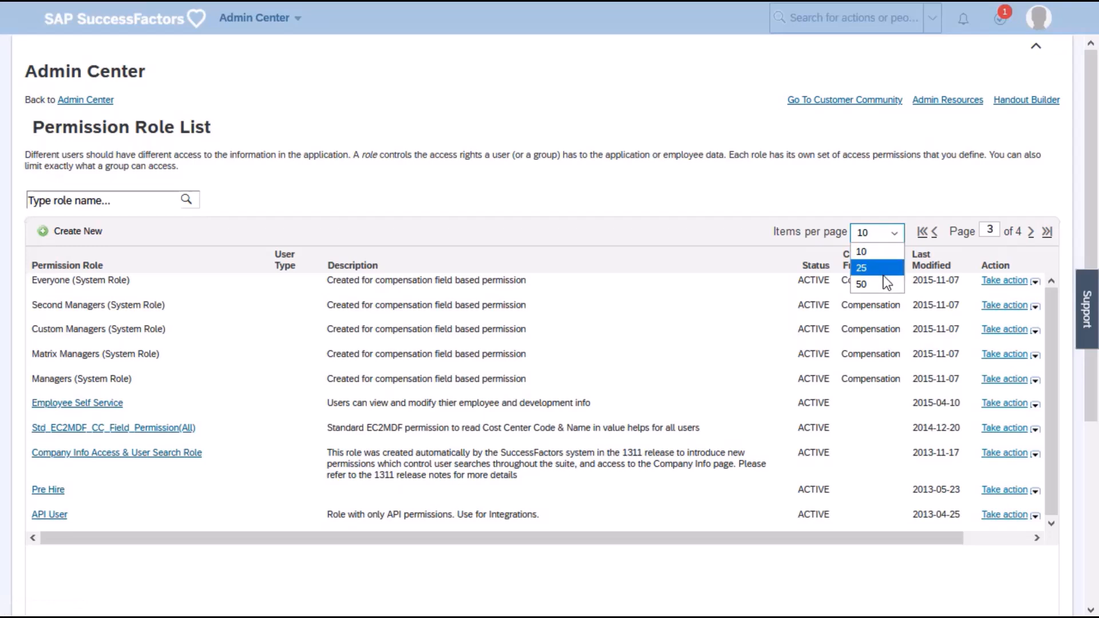
pyautogui.click(866, 273)
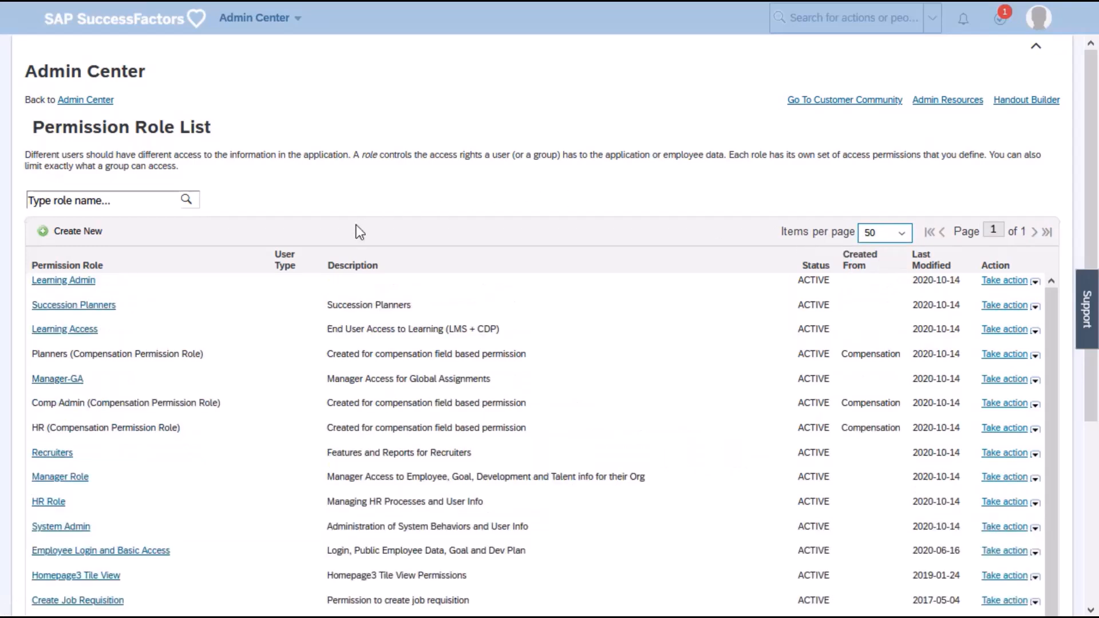
# Examine the actions available for the Learning Admin role in the permission role list
pyautogui.click(1034, 281)
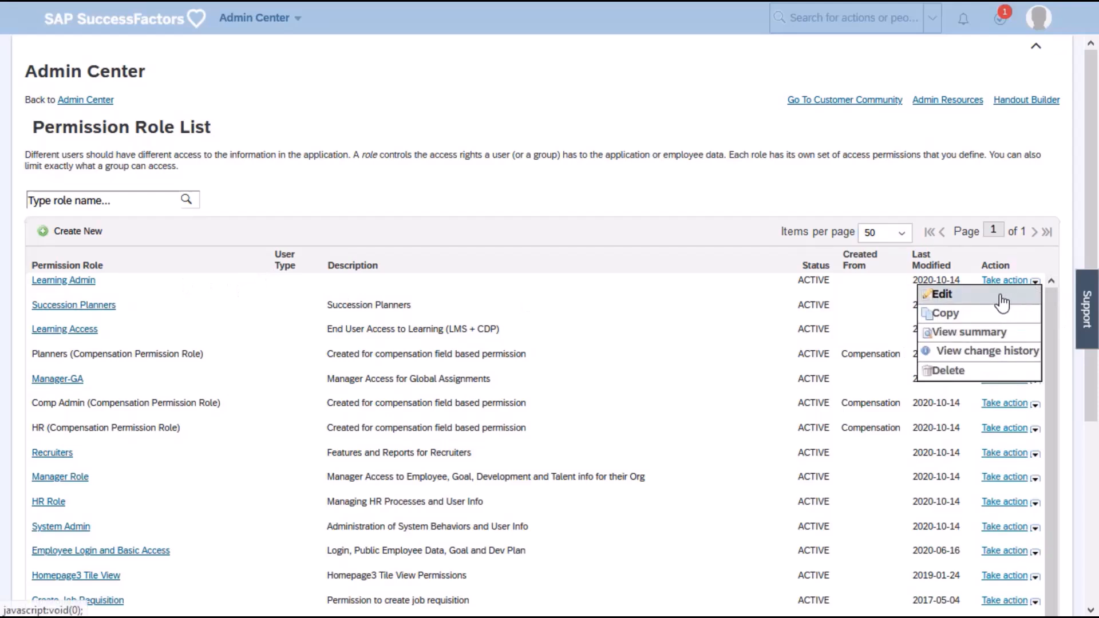
pyautogui.click(82, 280)
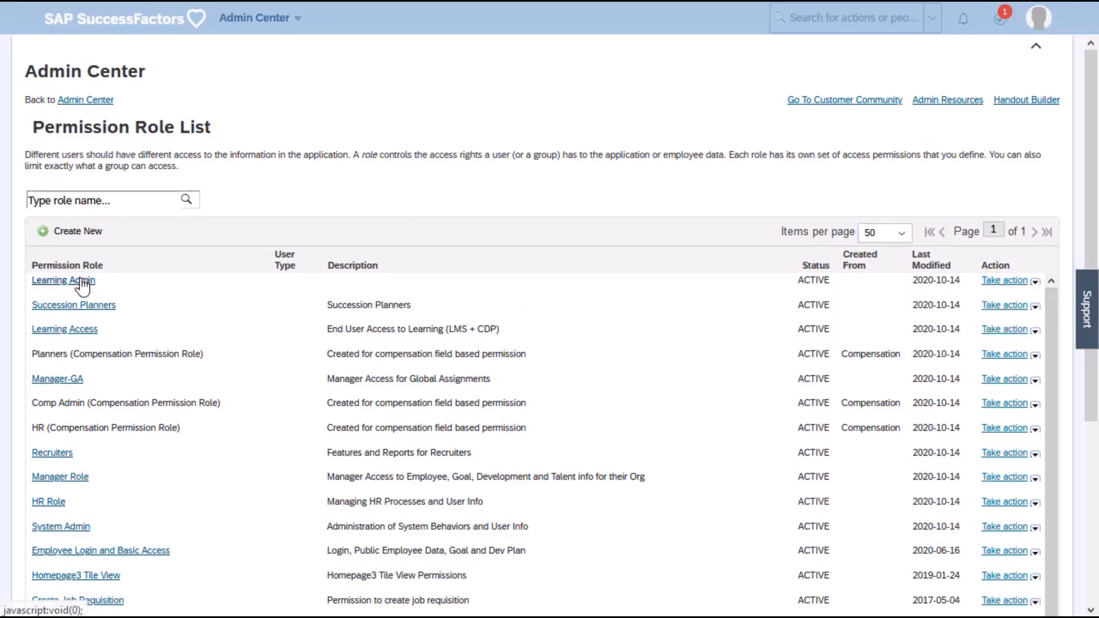
pyautogui.click(1035, 282)
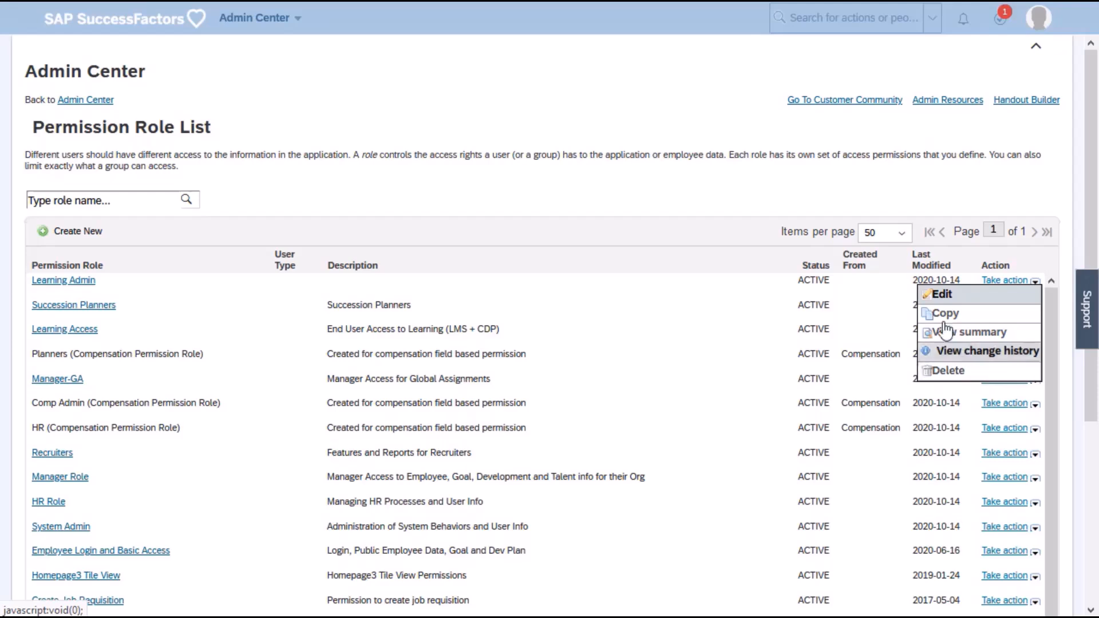
pyautogui.click(81, 248)
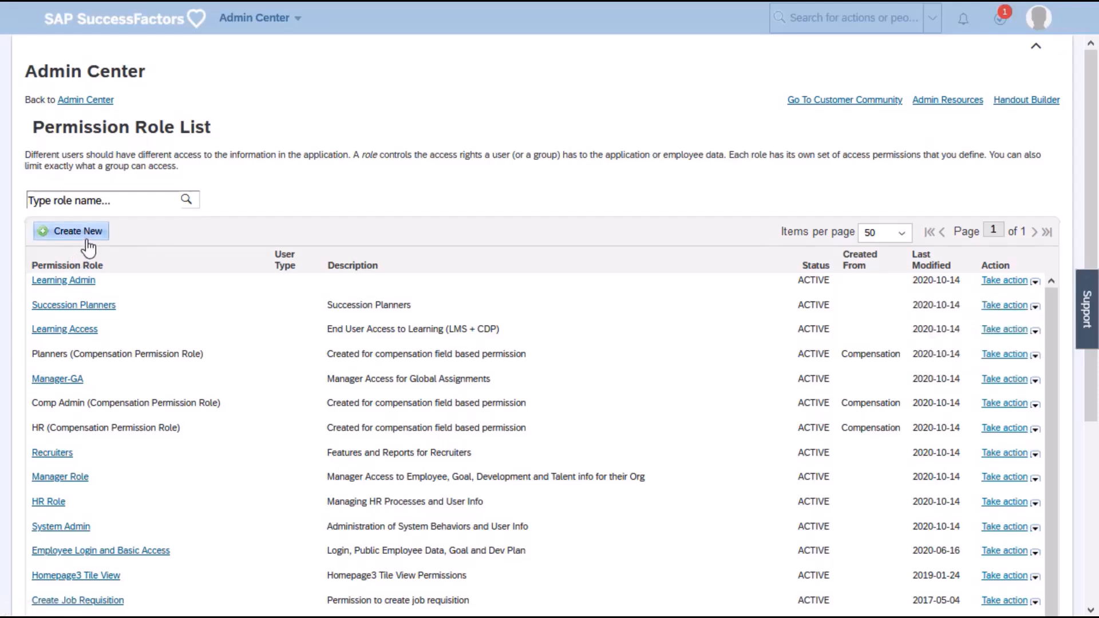
# Create a new permission role named "Admin User" with the description "Ability to edit the job code in the profile"
pyautogui.click(87, 247)
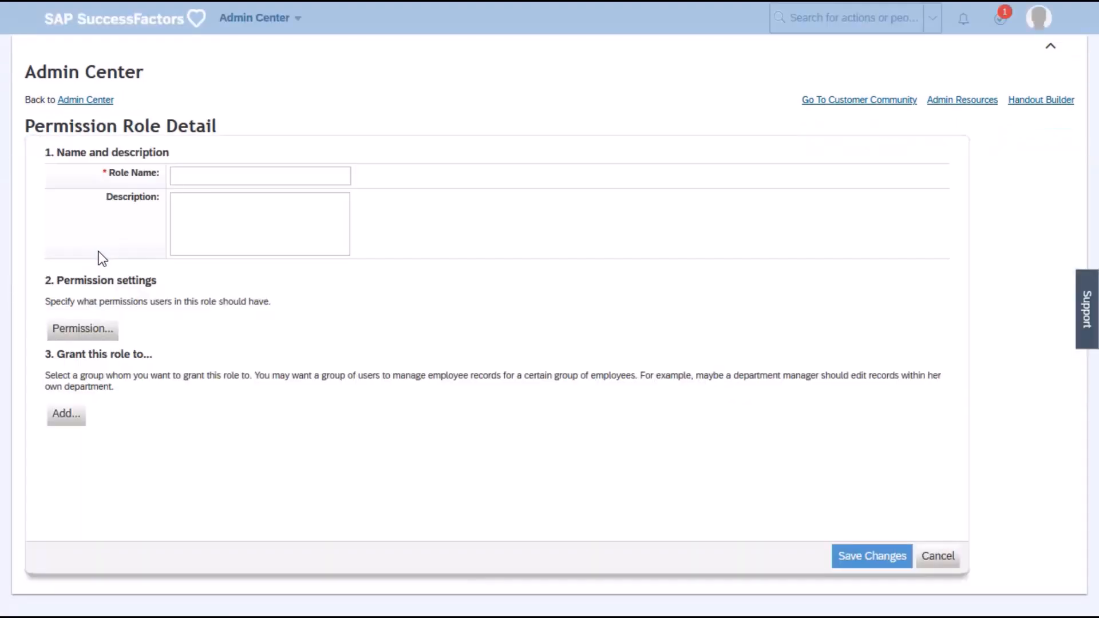
pyautogui.click(197, 179)
pyautogui.write('Admin User')
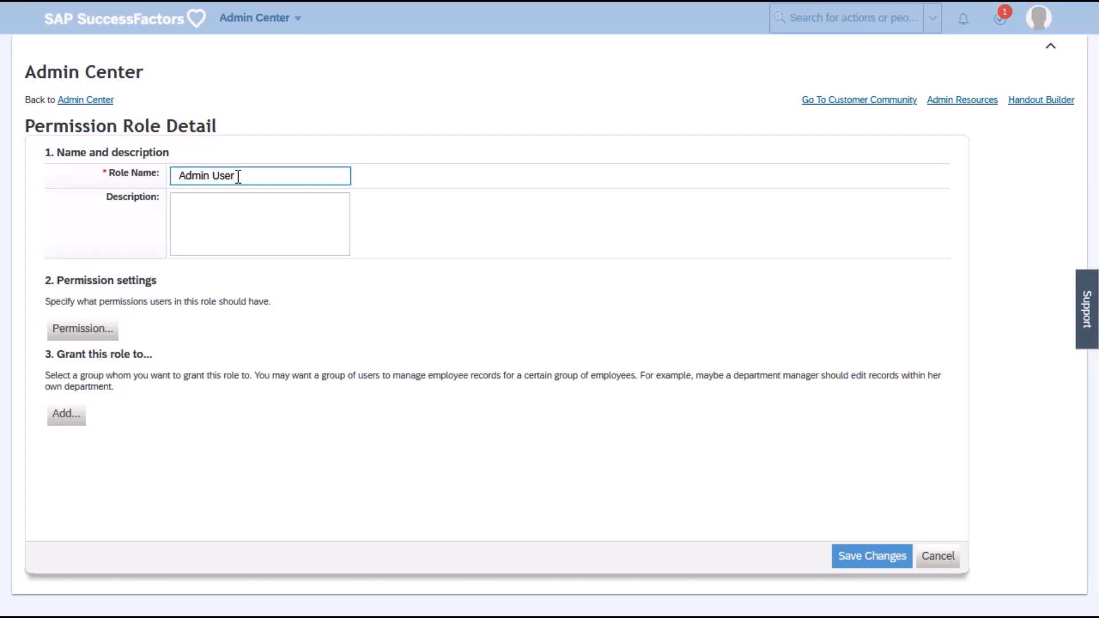
pyautogui.click(226, 215)
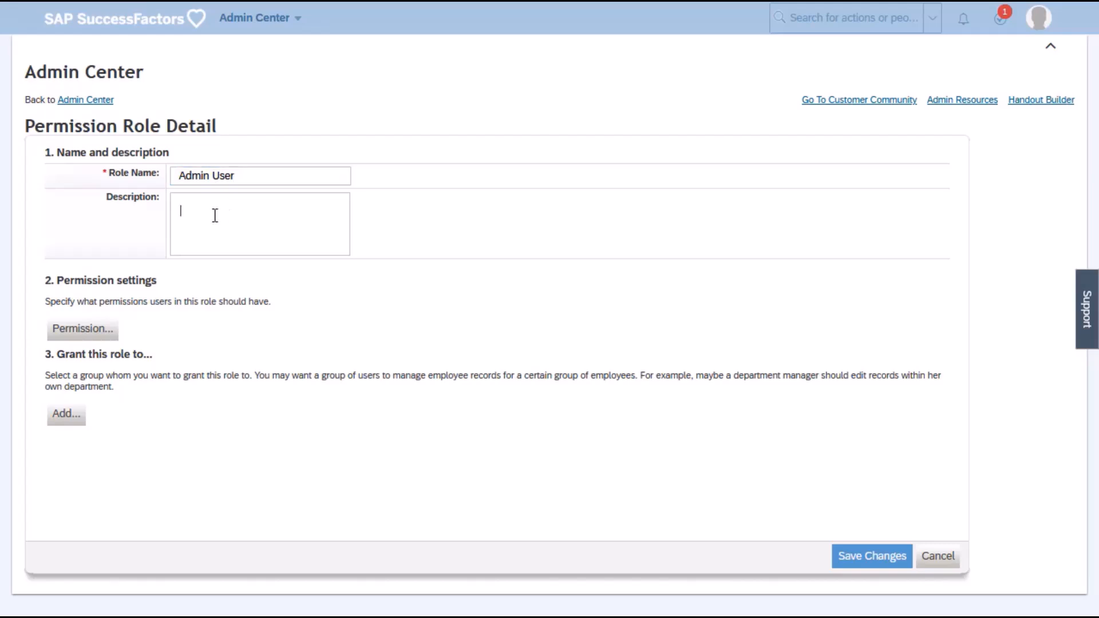
pyautogui.write('Ability to edit the job code in the p')
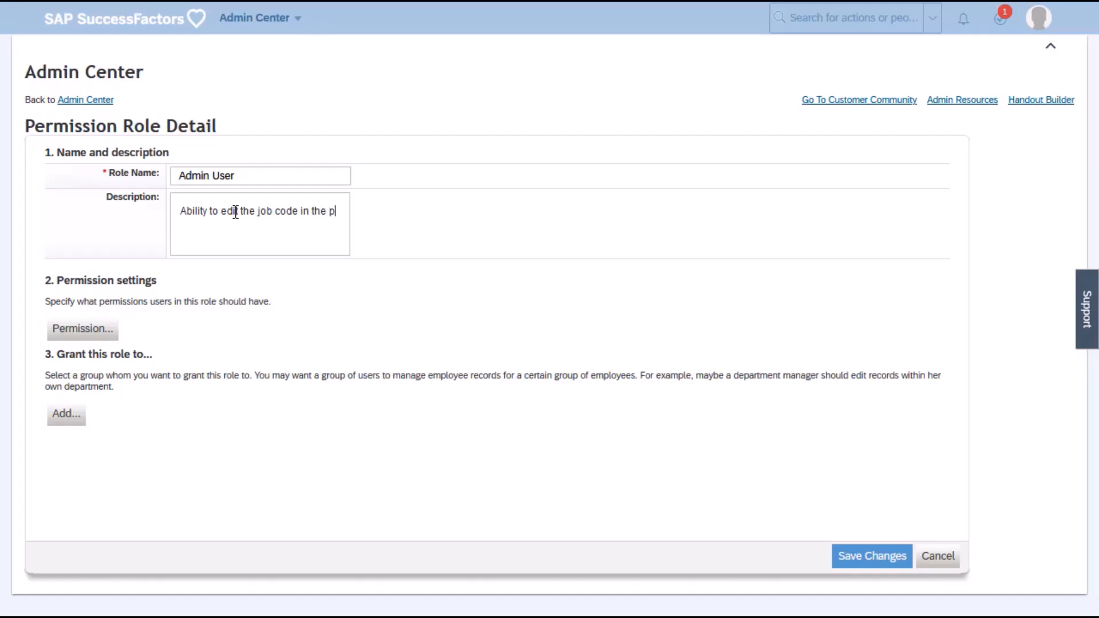
pyautogui.write('rofile')
# Open the role's permission settings and review the User Permissions and Administrator Permissions categories
pyautogui.click(90, 337)
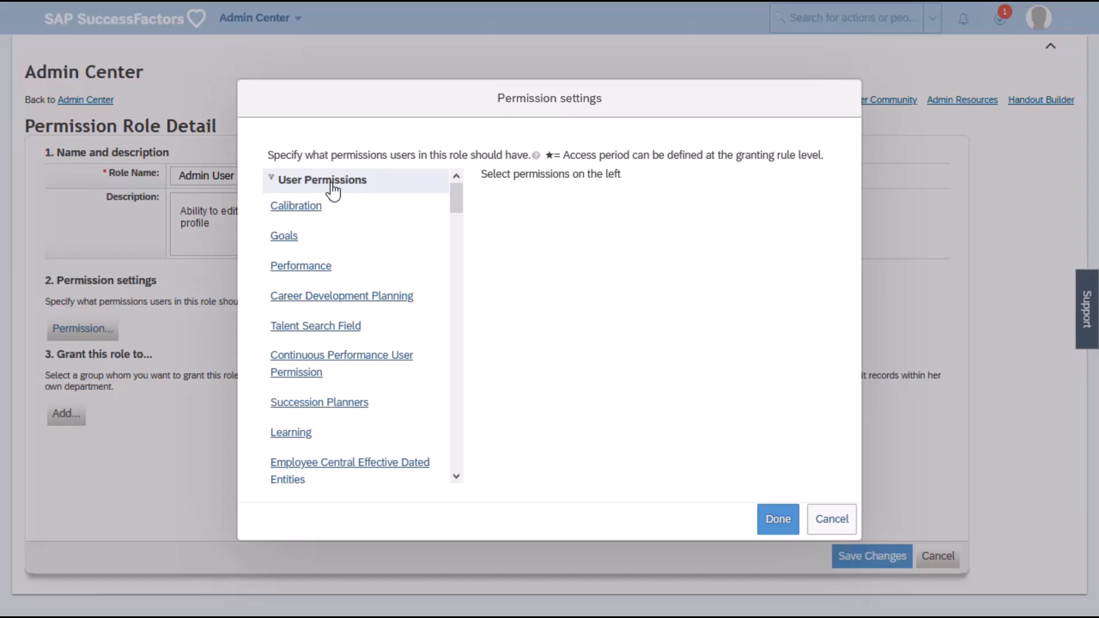
pyautogui.click(271, 182)
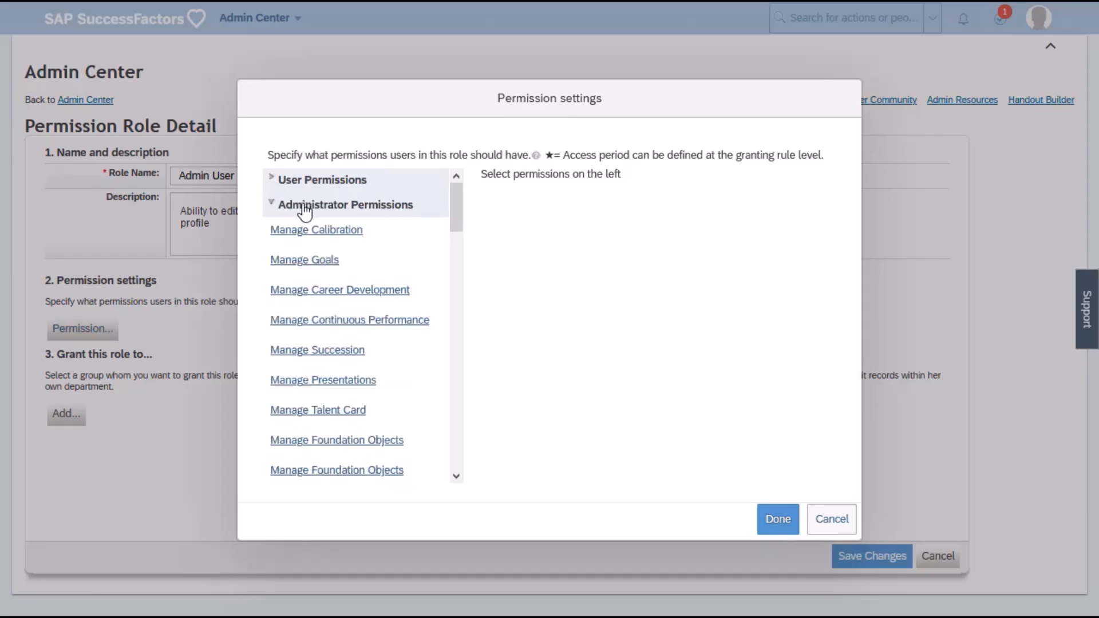
pyautogui.click(396, 213)
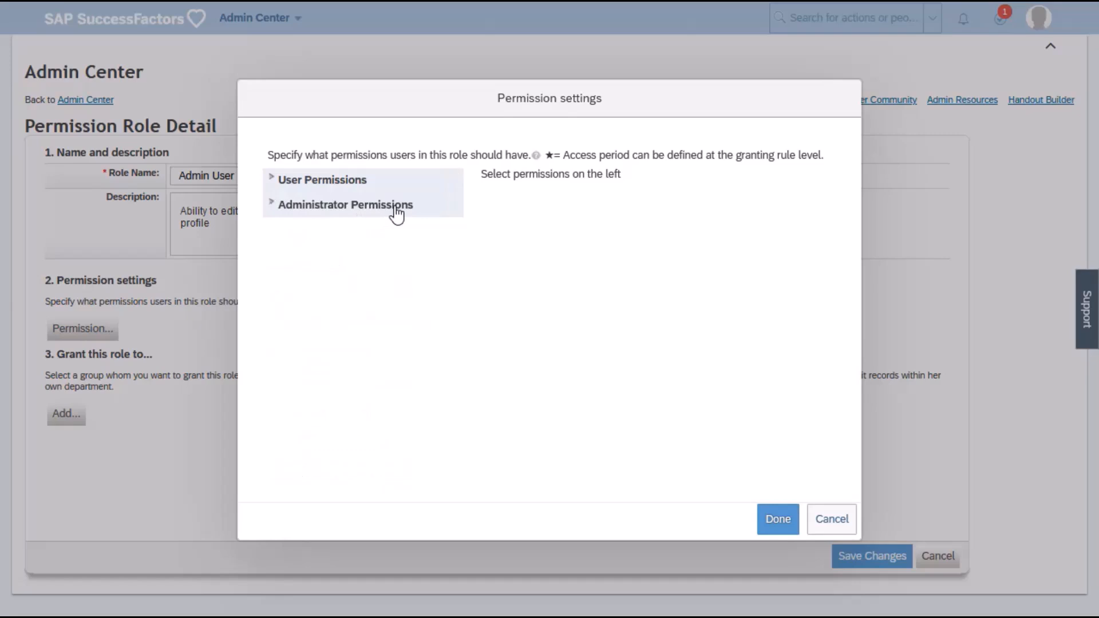
# Grant the role the User Login and Live Profile Access permissions from the General User Permission category
pyautogui.click(305, 182)
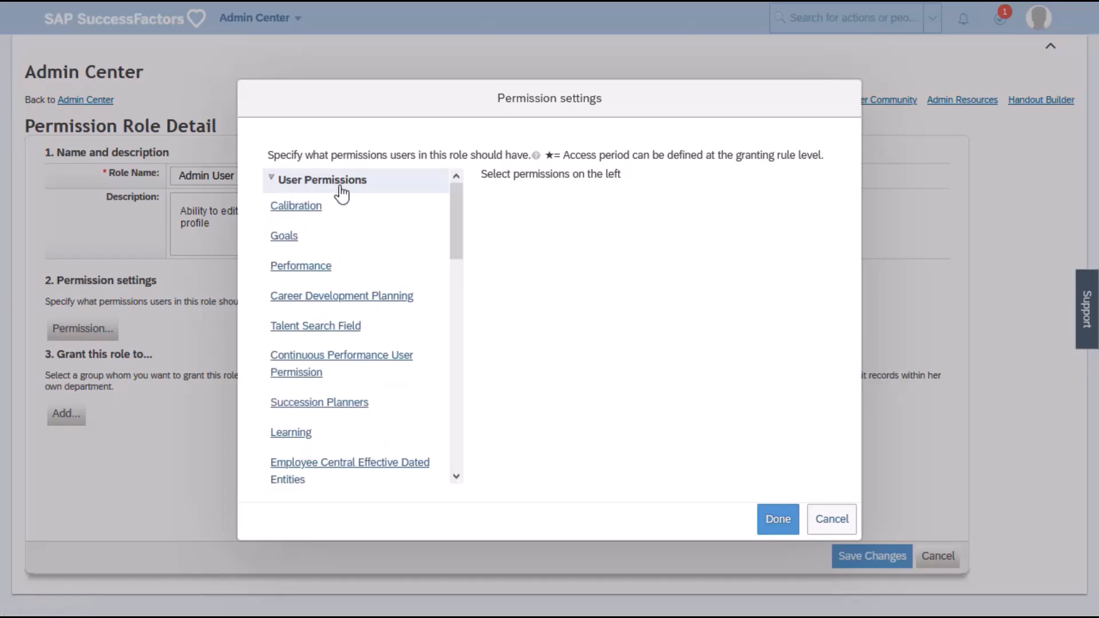
pyautogui.scroll(-1, 342, 229)
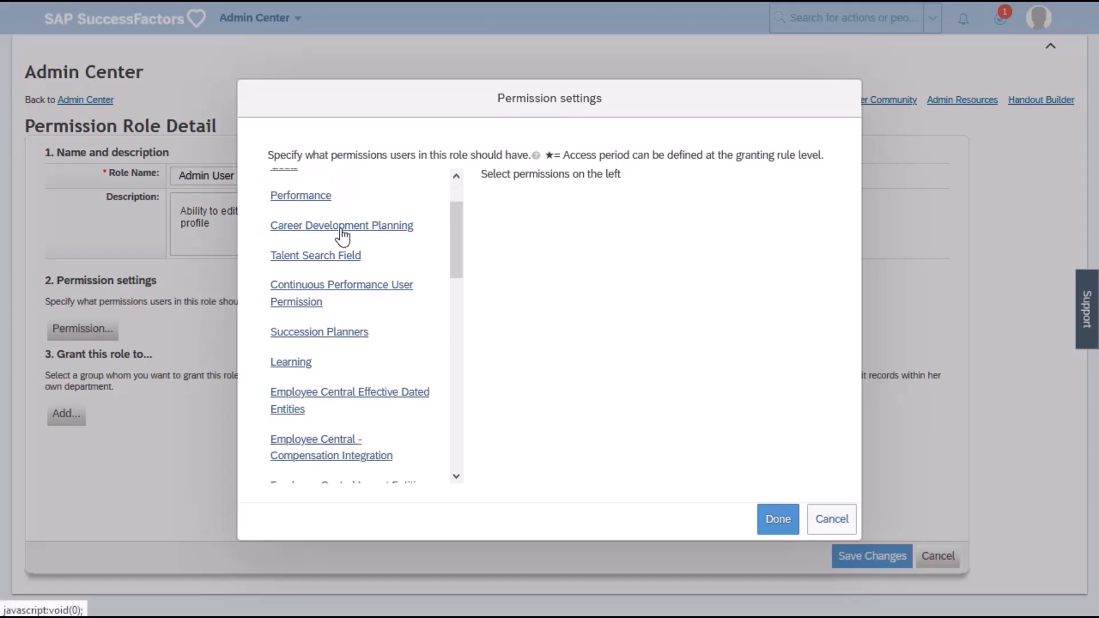
pyautogui.scroll(-1, 338, 297)
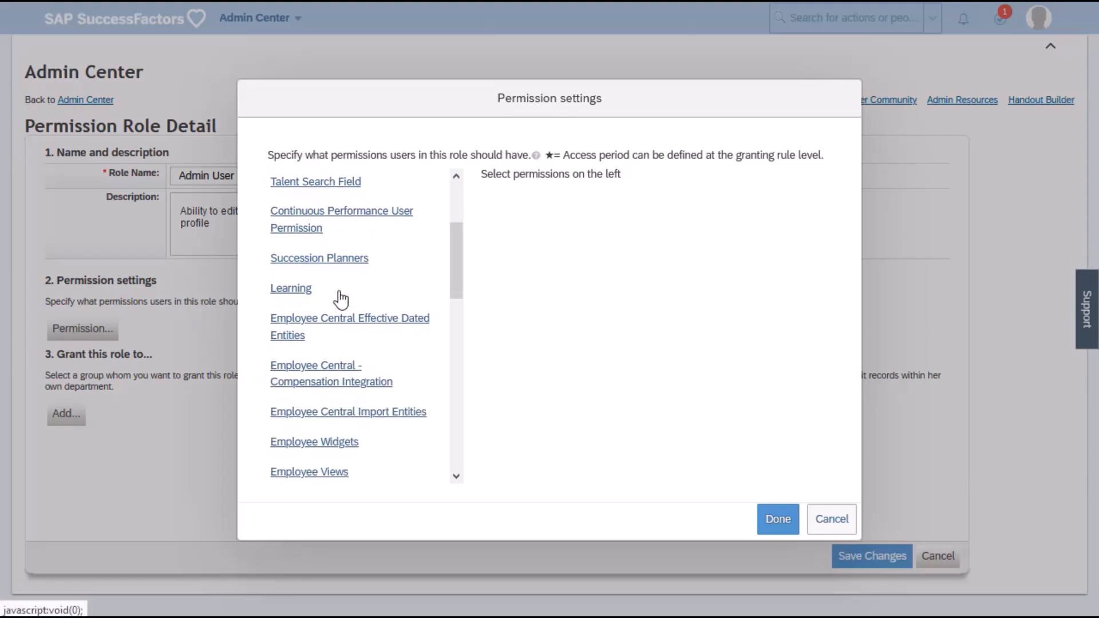
pyautogui.scroll(-1, 341, 298)
pyautogui.scroll(-3, 341, 299)
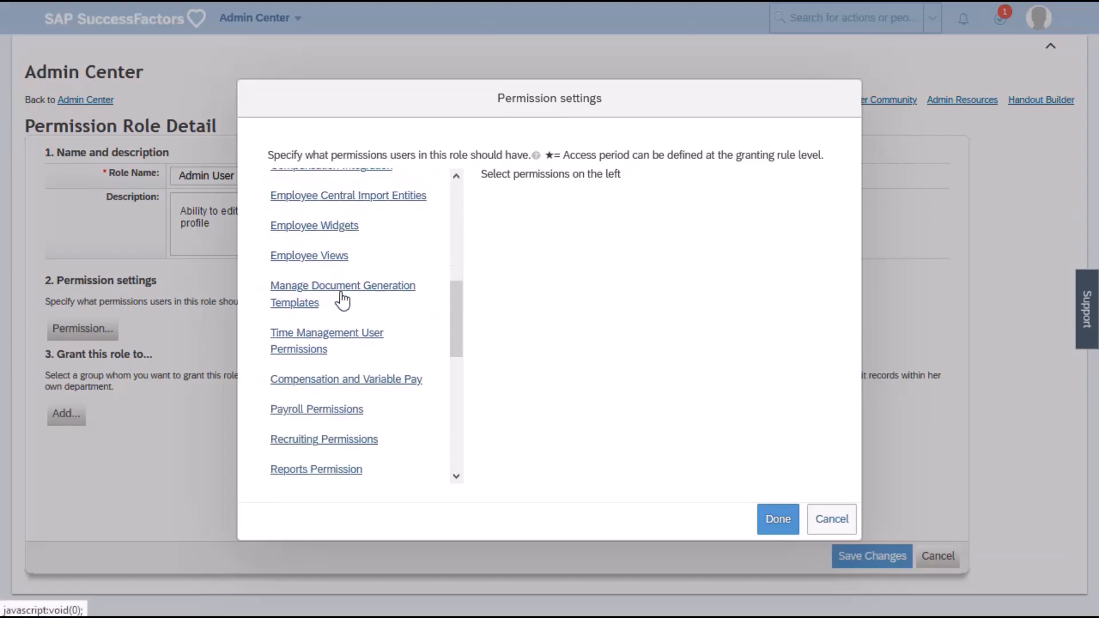
pyautogui.scroll(-1, 342, 296)
pyautogui.scroll(-1, 342, 304)
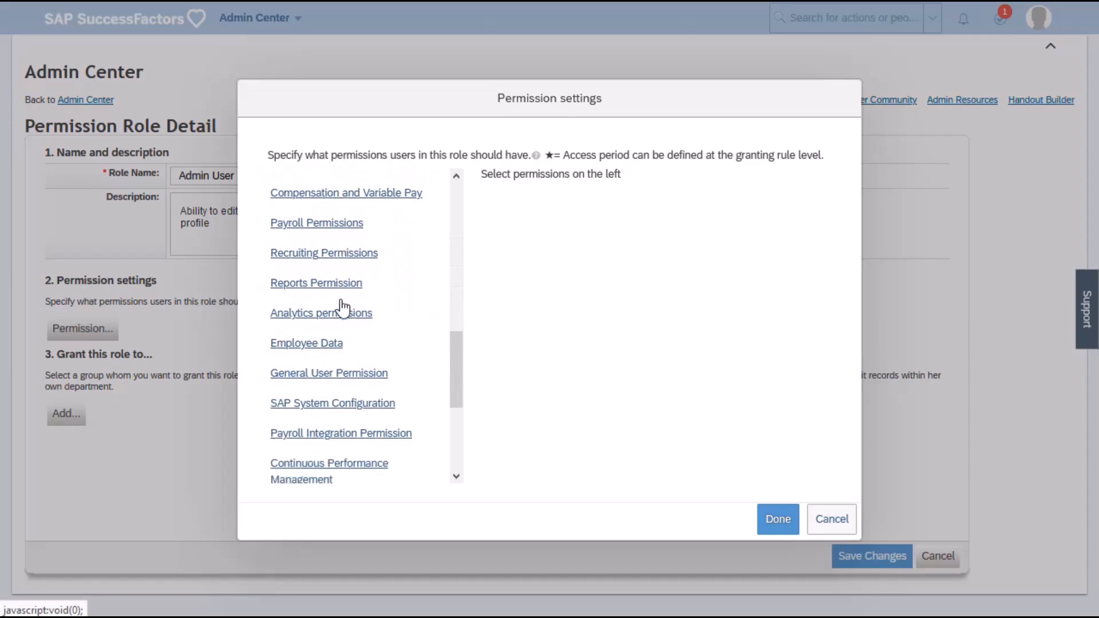
pyautogui.click(325, 345)
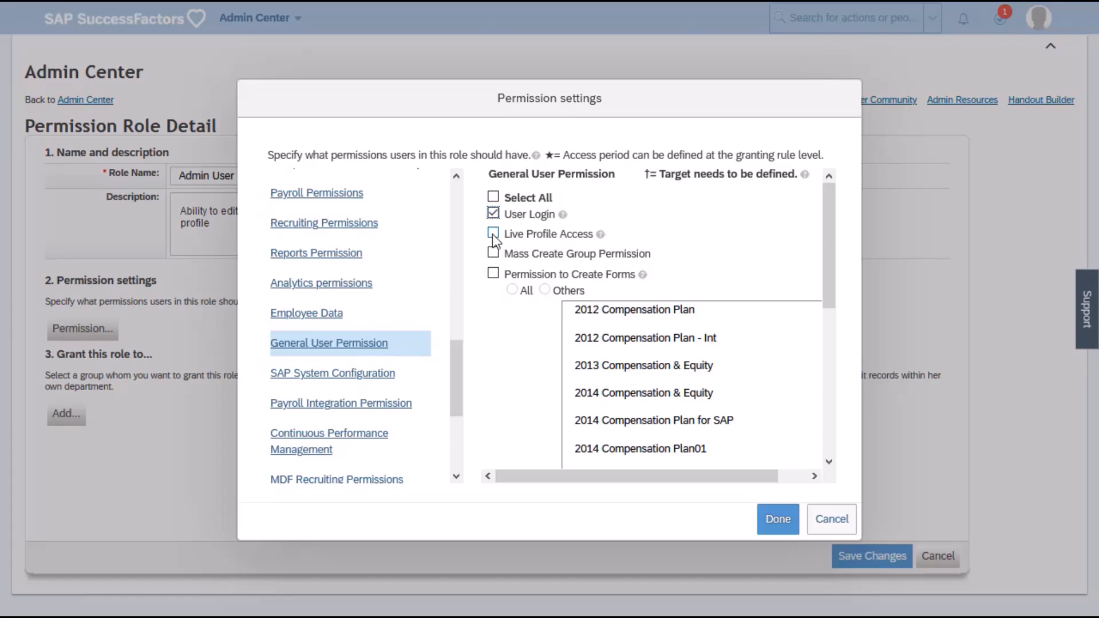
pyautogui.click(493, 234)
pyautogui.click(779, 520)
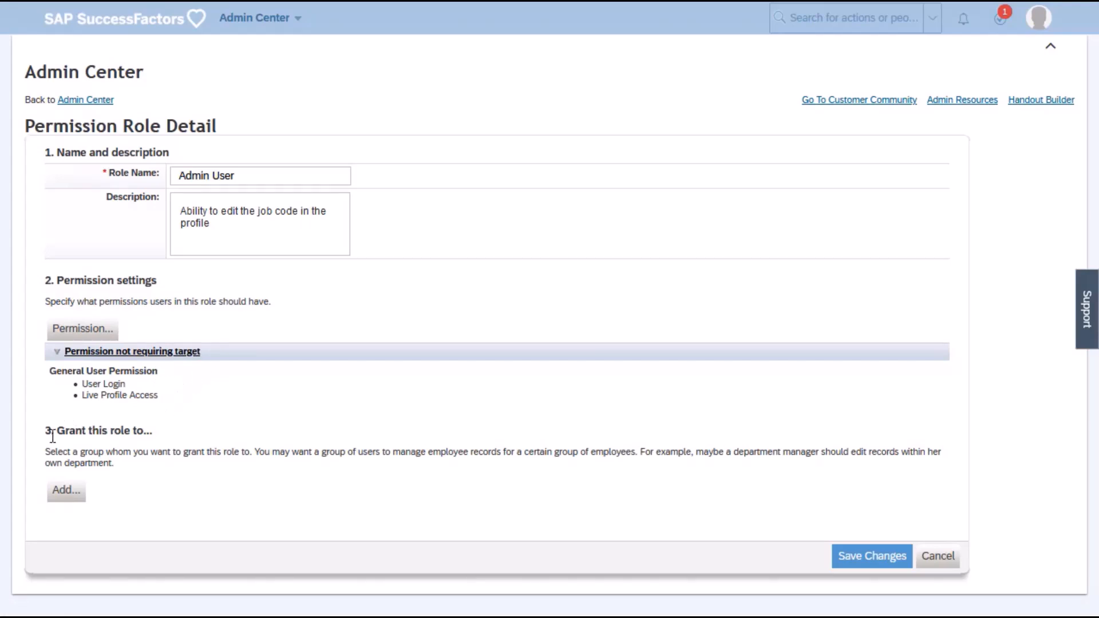
# Review the available grantee types and grant the role to the Administors permission group
pyautogui.moveTo(67, 430); pyautogui.dragTo(139, 430)
pyautogui.click(67, 490)
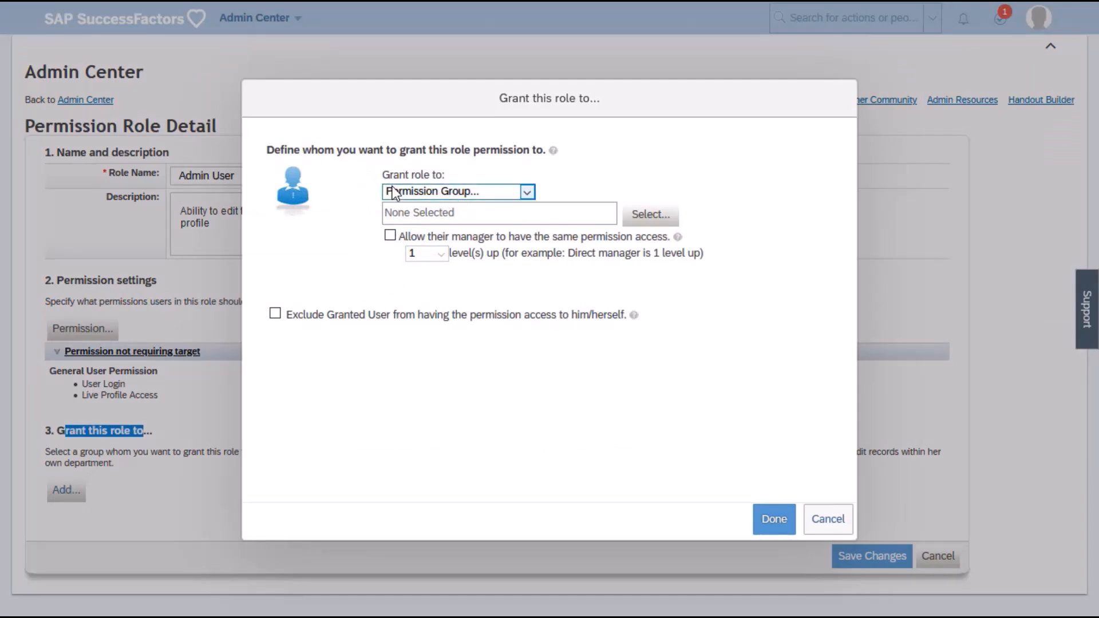
pyautogui.click(522, 194)
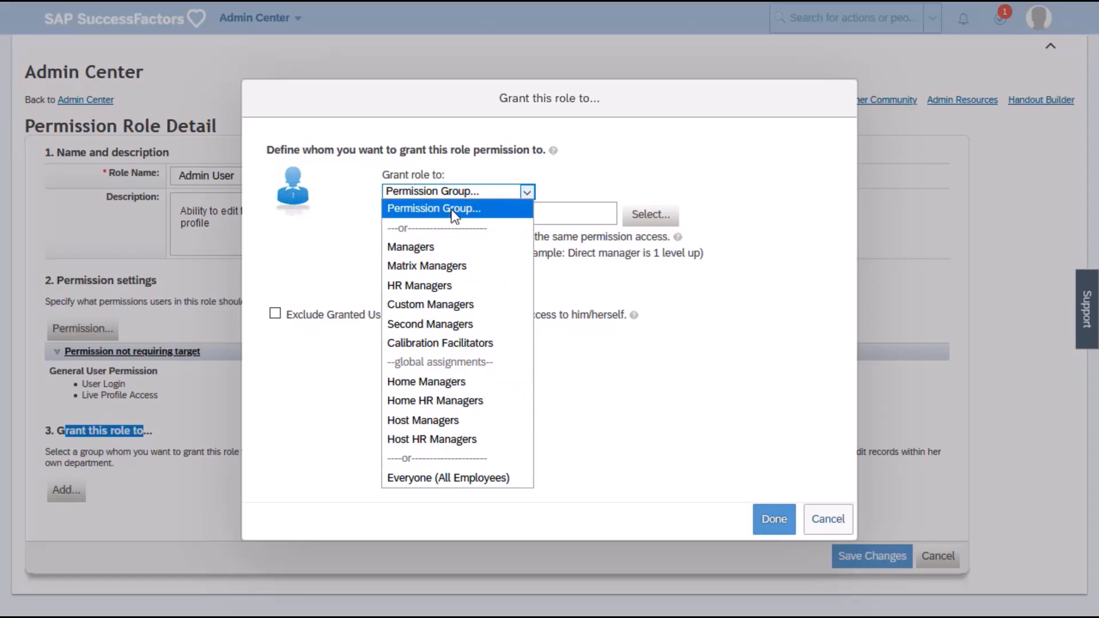
pyautogui.click(564, 182)
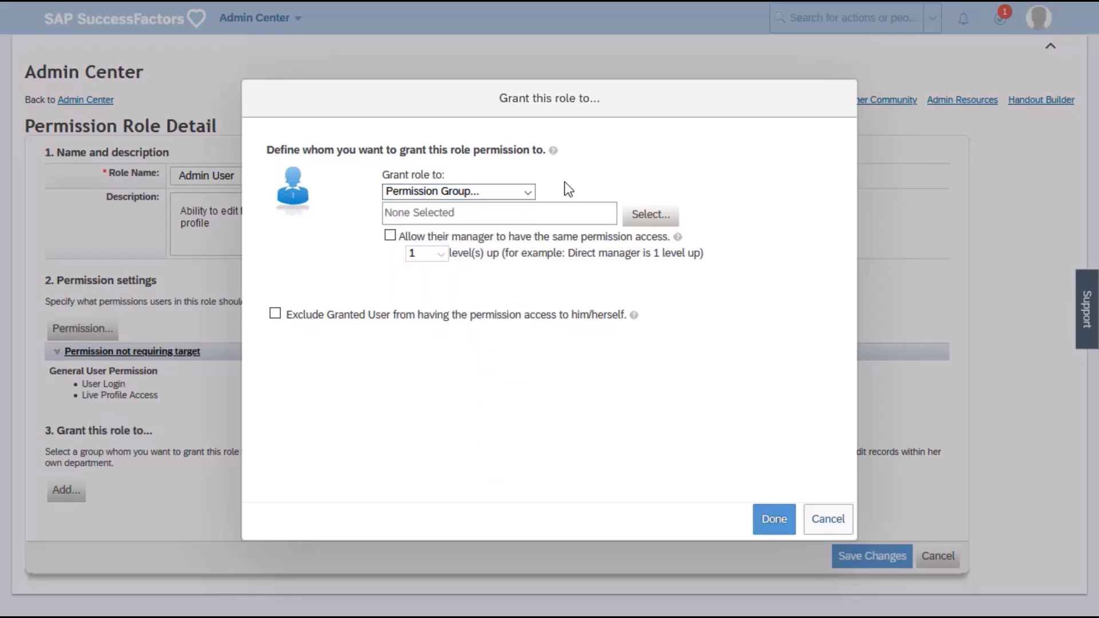
pyautogui.click(645, 218)
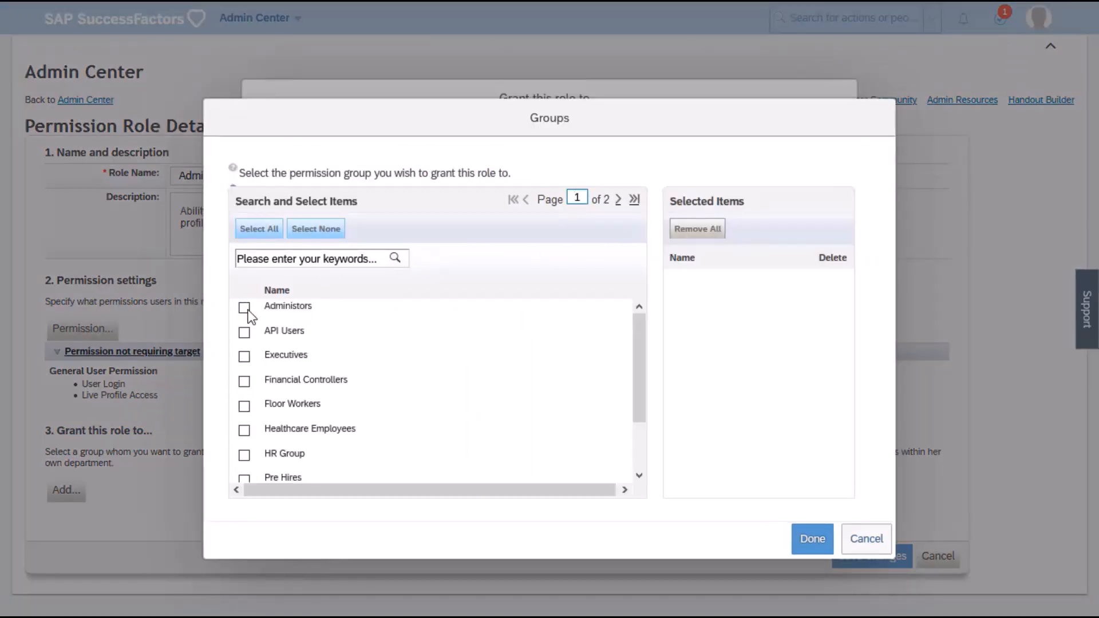
pyautogui.click(244, 307)
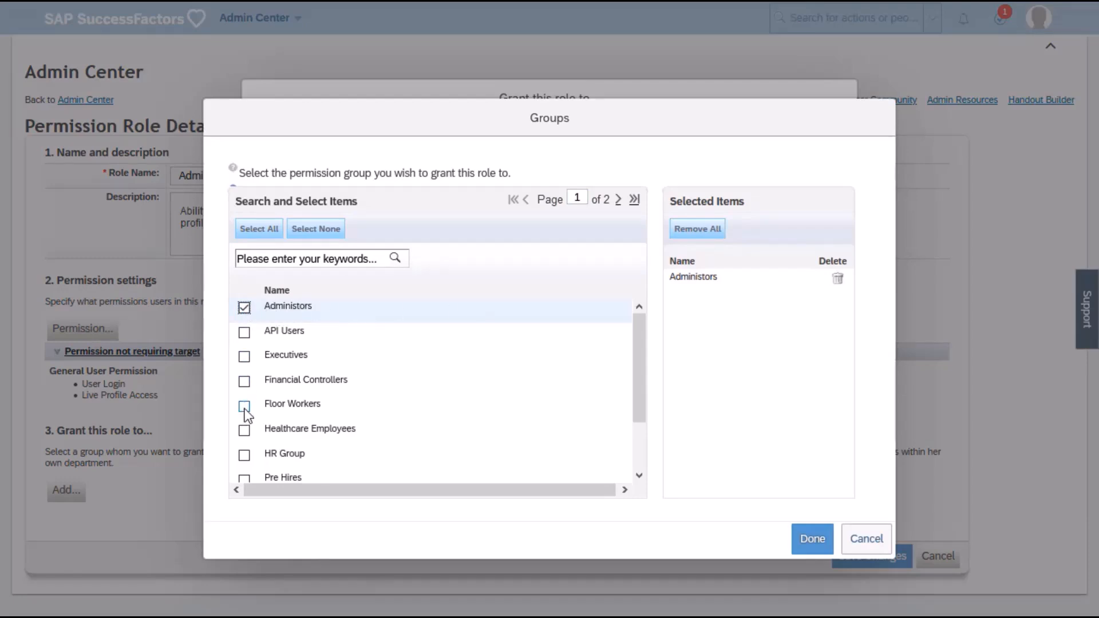
pyautogui.moveTo(671, 202); pyautogui.dragTo(747, 200)
pyautogui.click(746, 200)
pyautogui.click(802, 540)
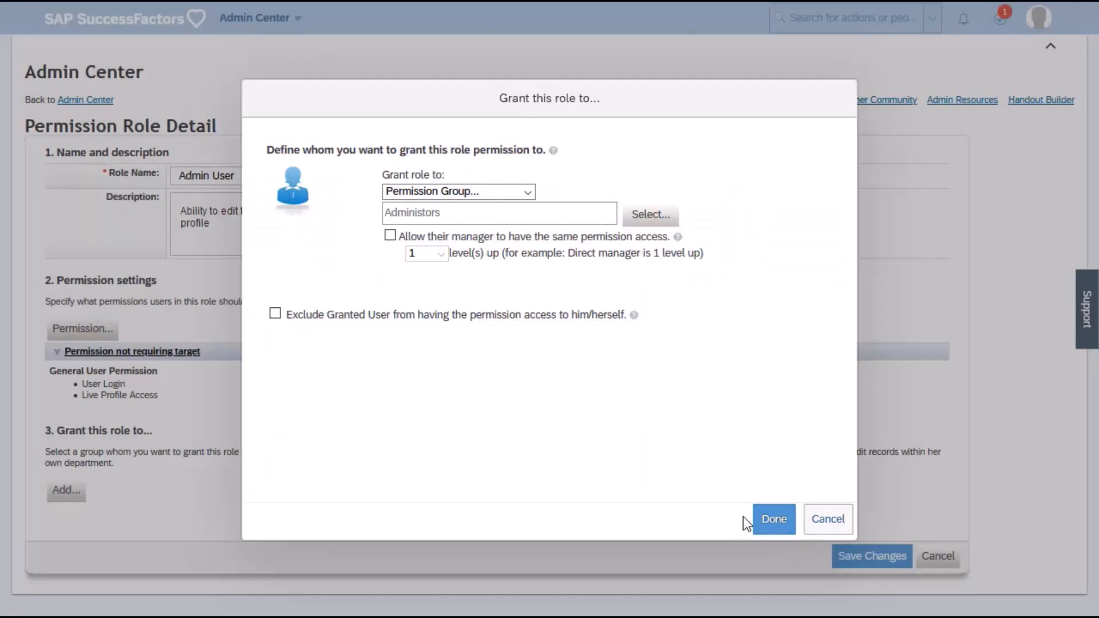
pyautogui.click(761, 521)
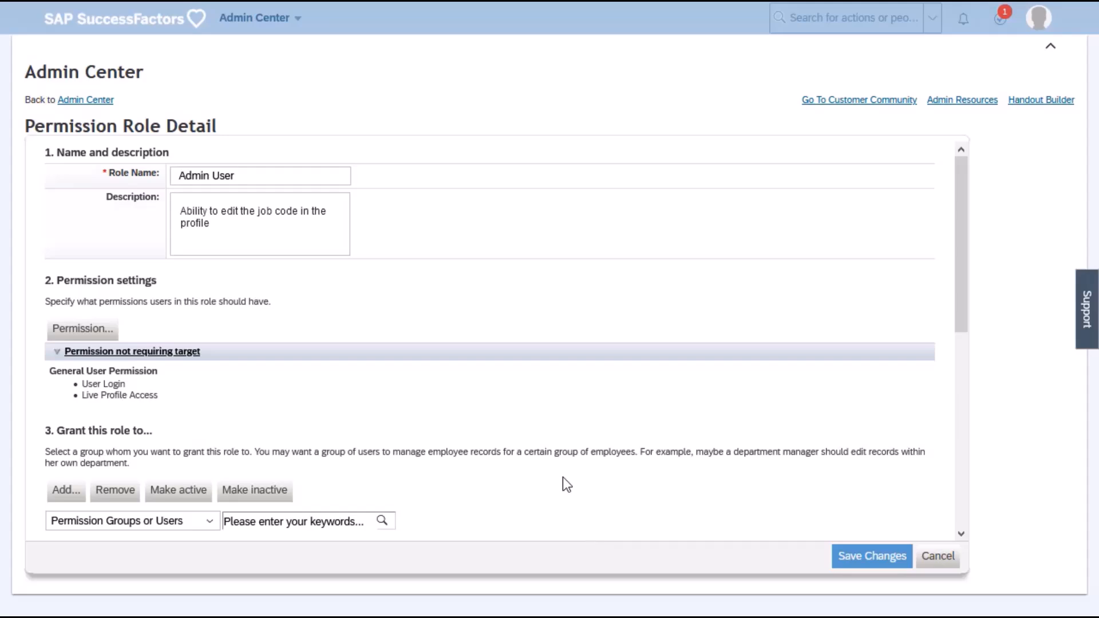
# Add the Goal Management Access permission from the Goals category to the role
pyautogui.click(91, 331)
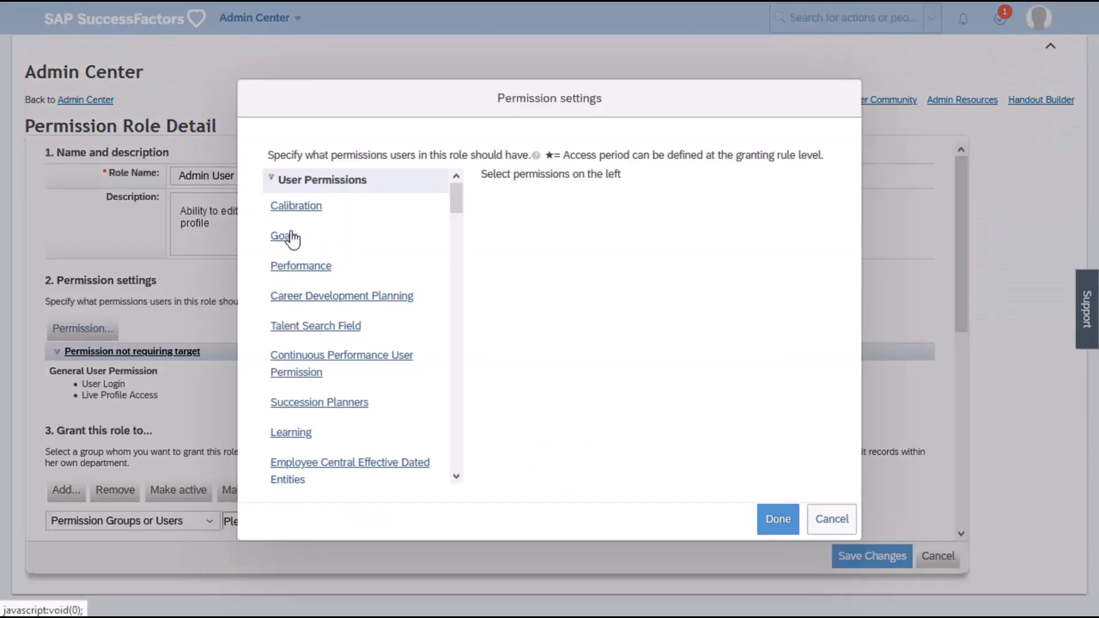
pyautogui.click(289, 236)
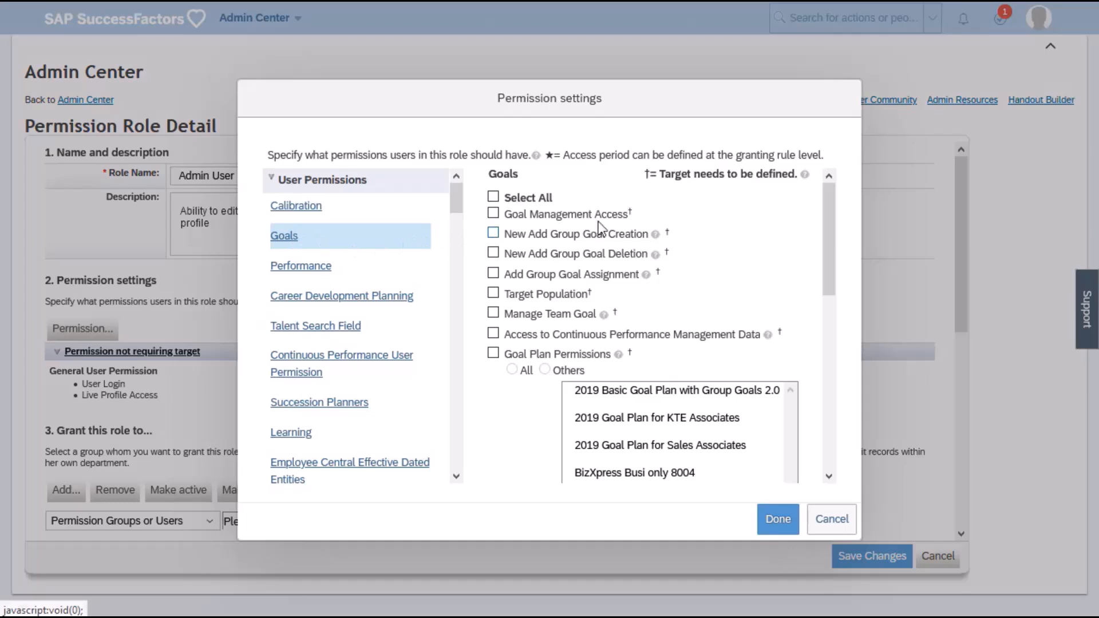
pyautogui.doubleClick(630, 209)
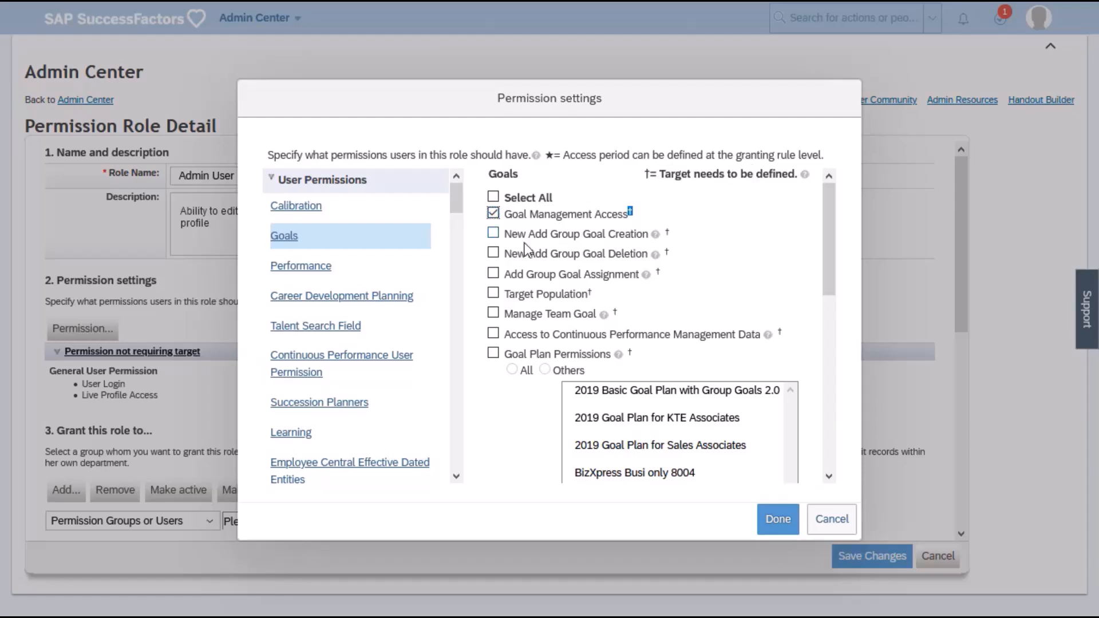
pyautogui.click(768, 517)
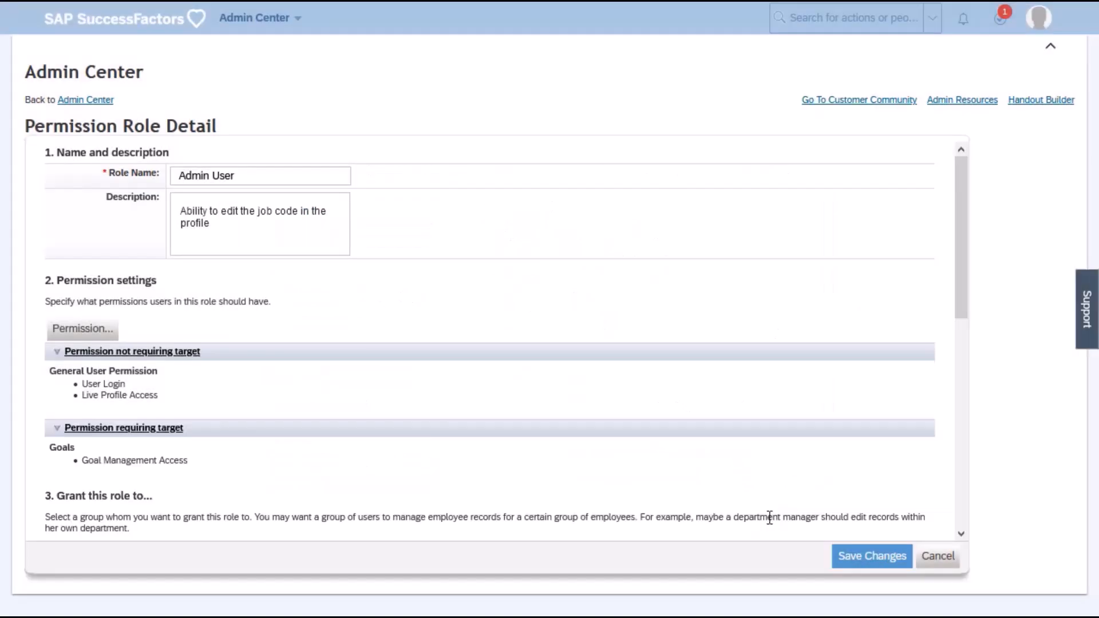
# Open the granting of the Administors group for editing and examine its target population section
pyautogui.scroll(-3, 376, 378)
pyautogui.scroll(-3, 343, 383)
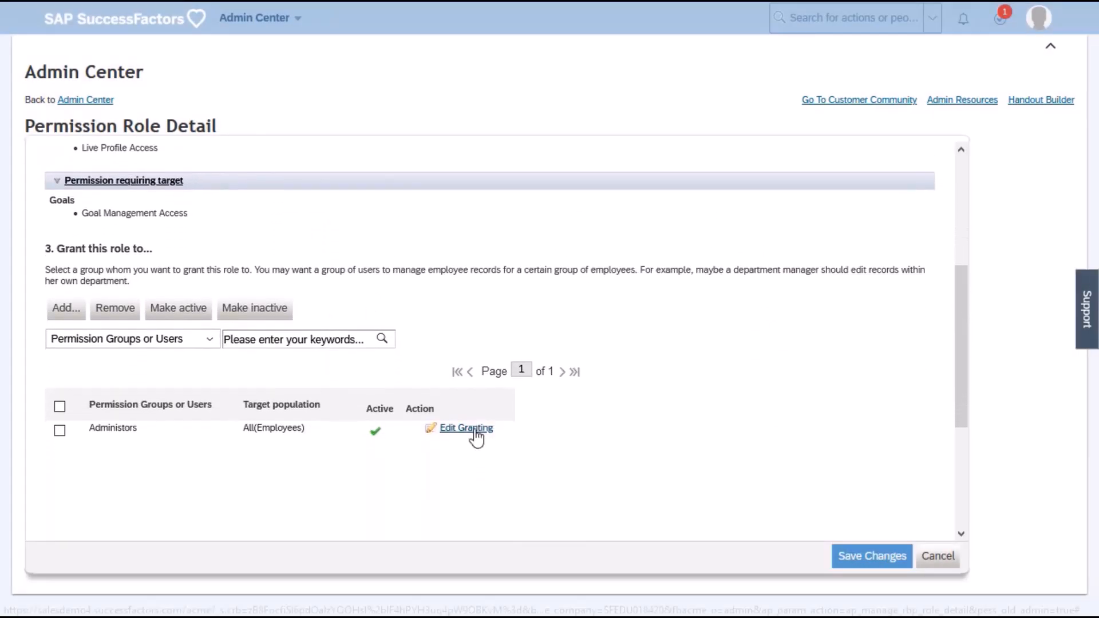
pyautogui.click(467, 430)
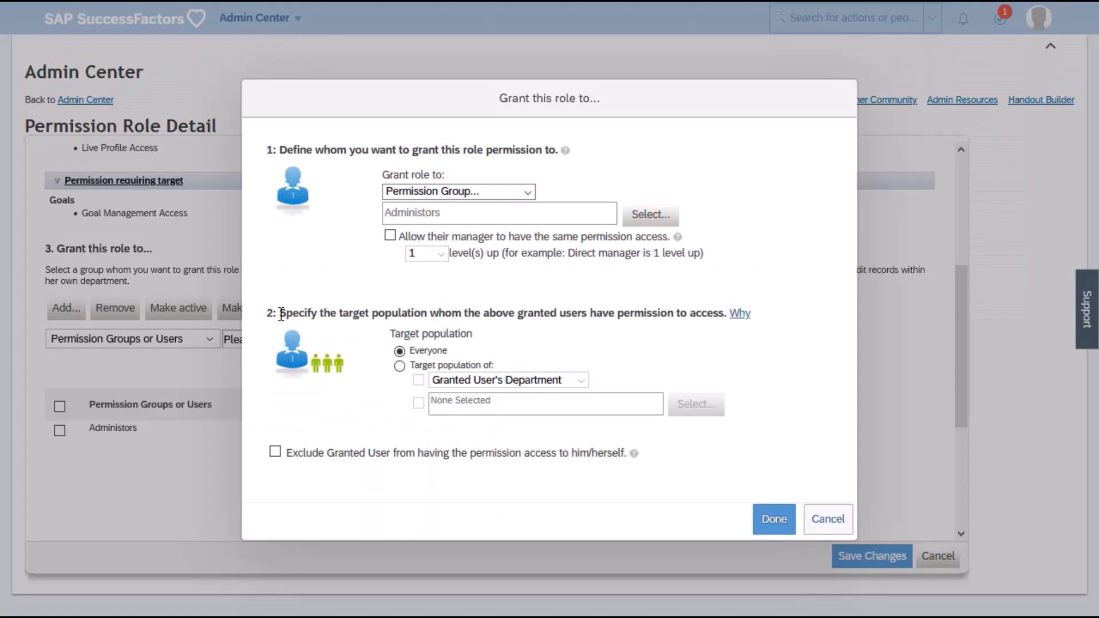
pyautogui.moveTo(279, 315); pyautogui.dragTo(317, 315)
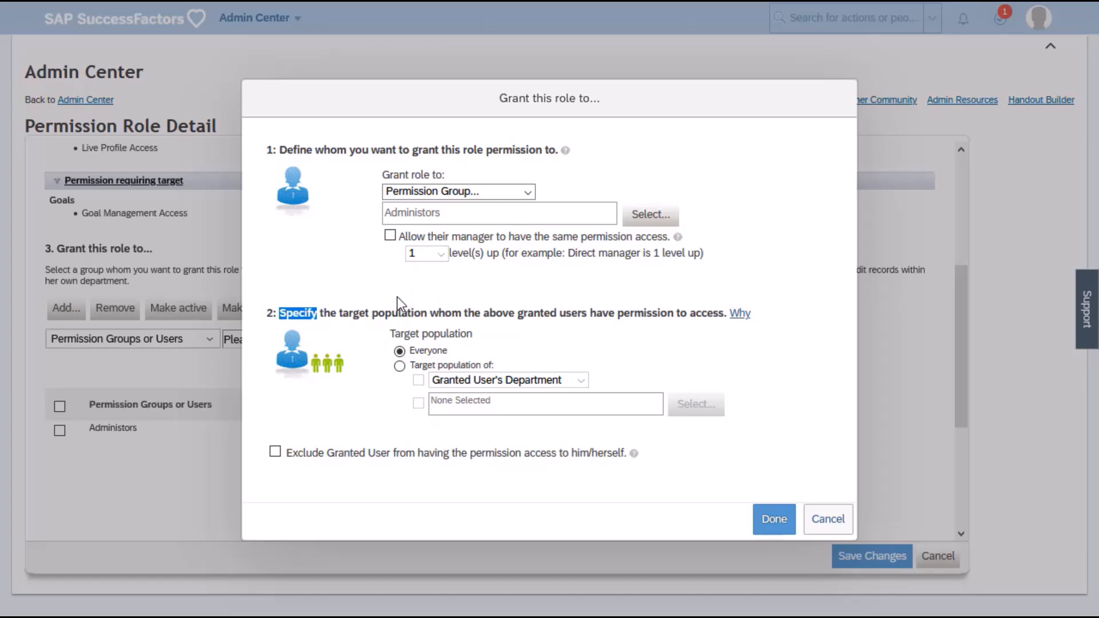
# Try to restrict the target population to a permission group and browse the available groups without choosing any
pyautogui.click(400, 366)
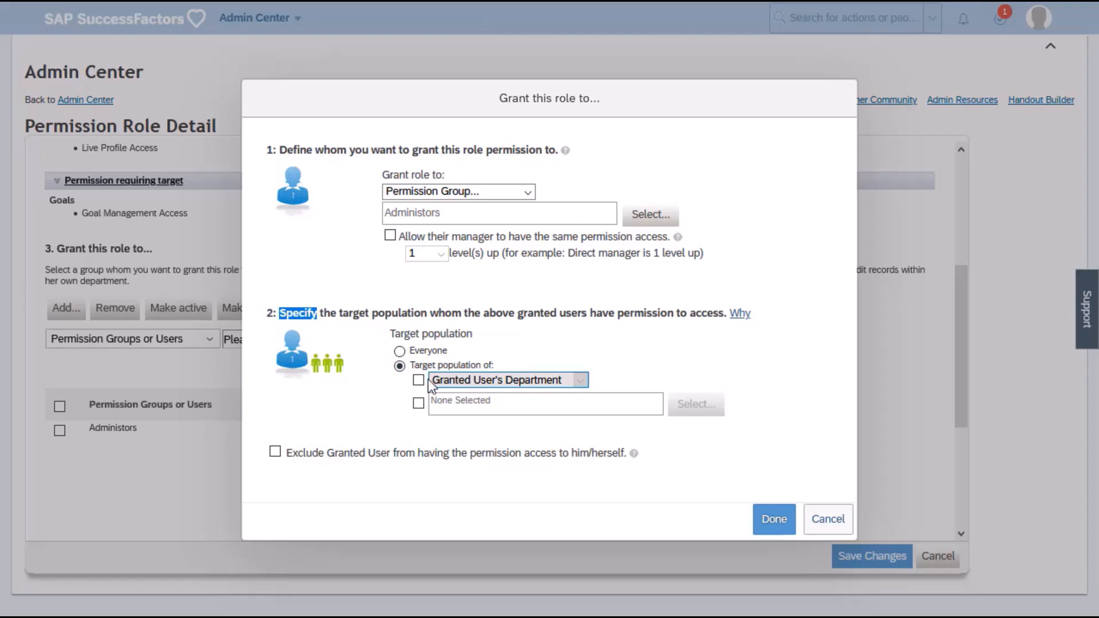
pyautogui.click(418, 403)
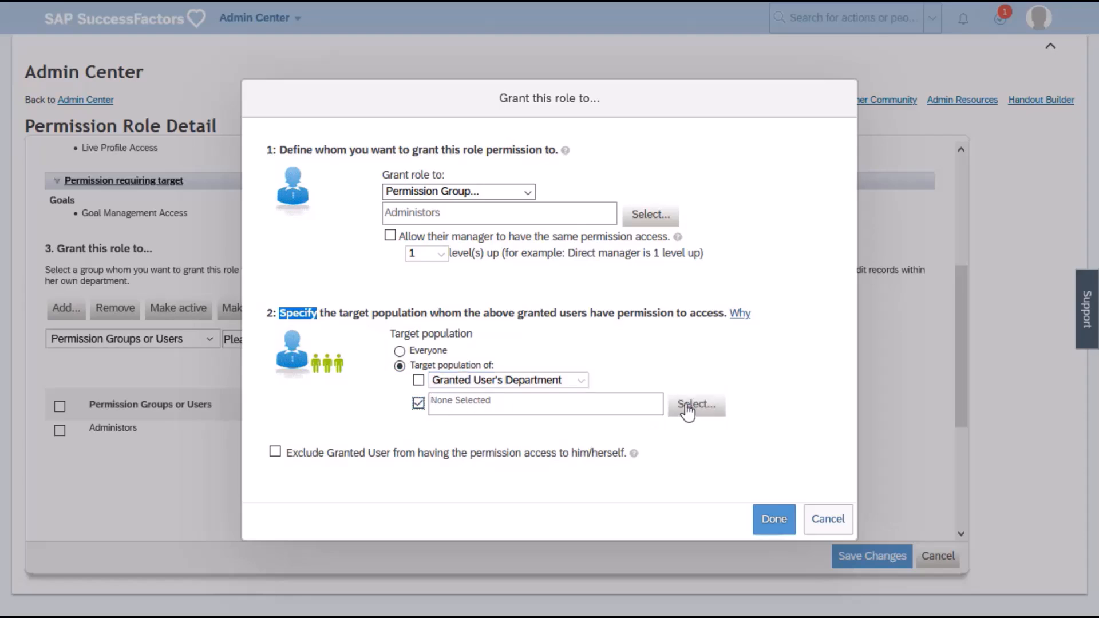
pyautogui.click(688, 408)
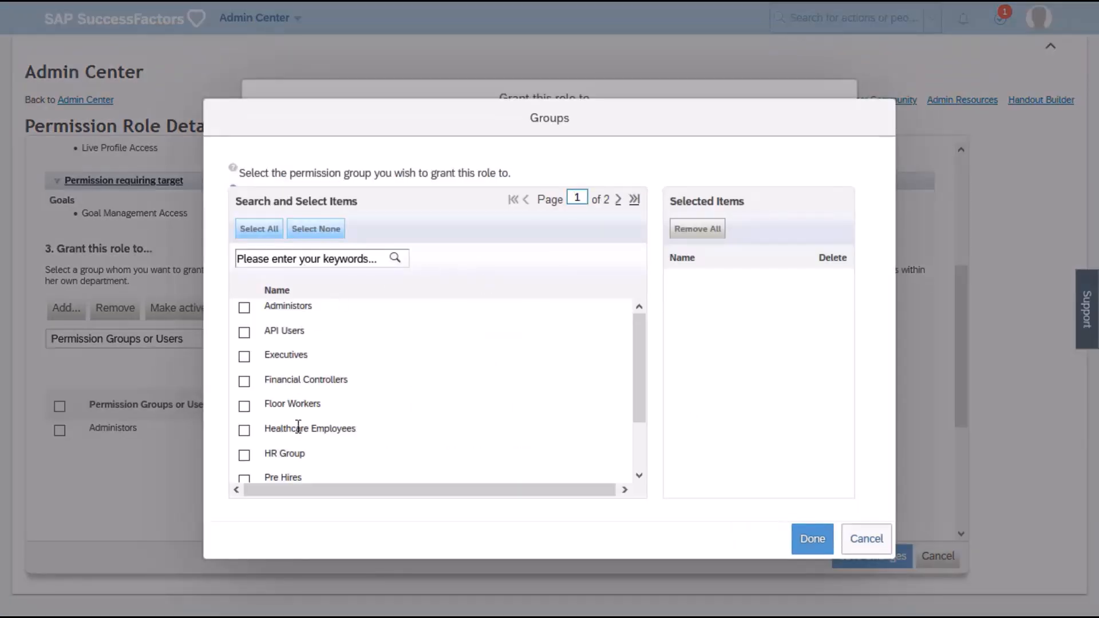
pyautogui.scroll(-2, 298, 428)
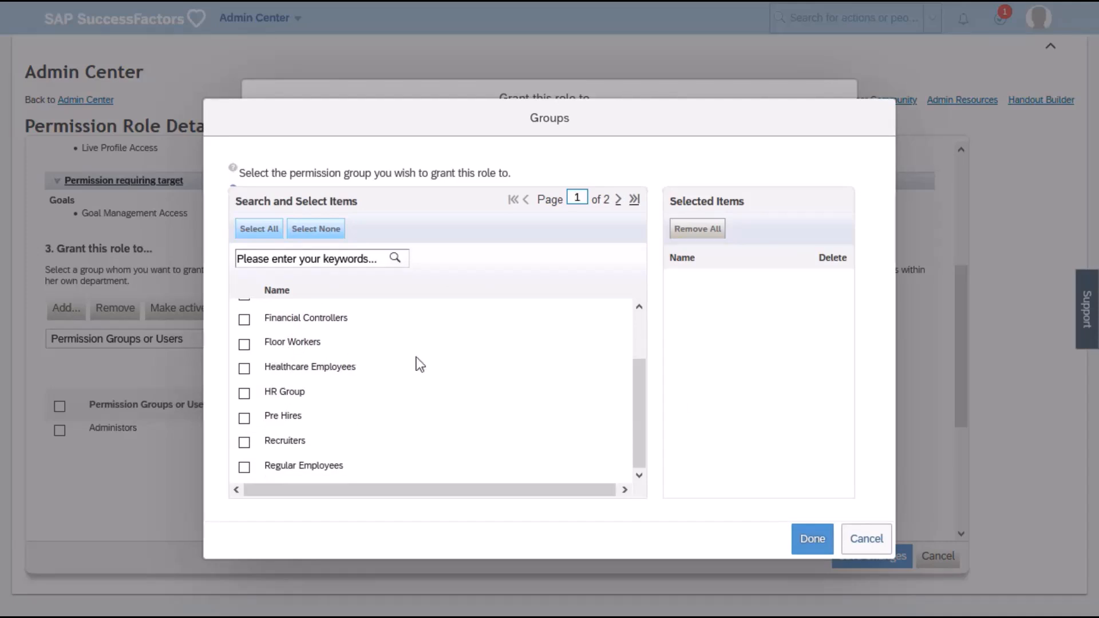
pyautogui.click(807, 539)
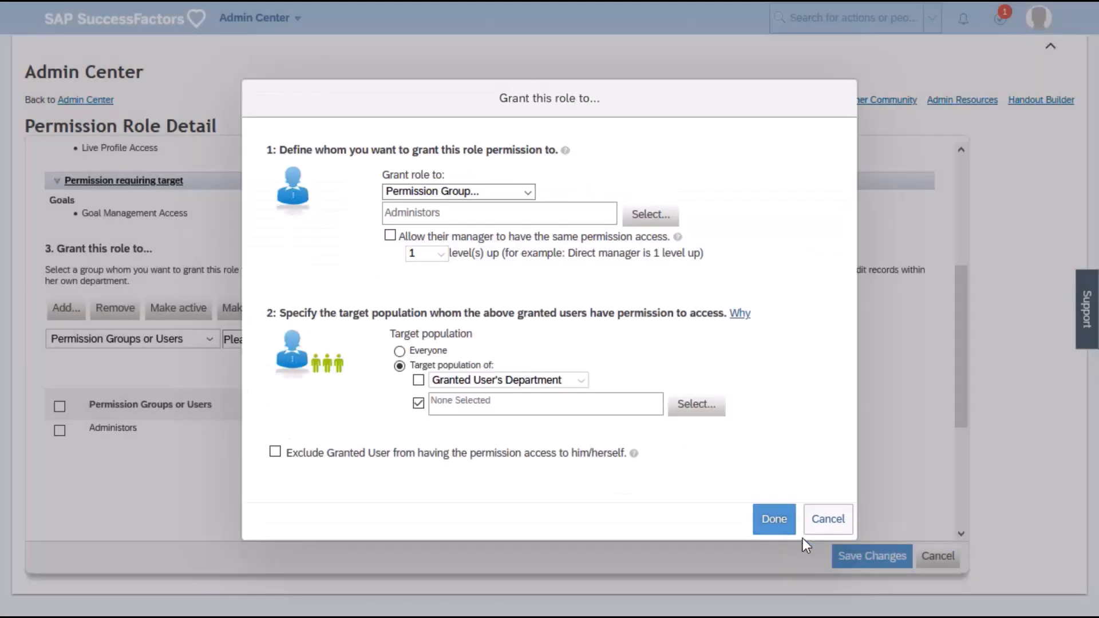
# Set the target population to Everyone and confirm the granting
pyautogui.click(399, 351)
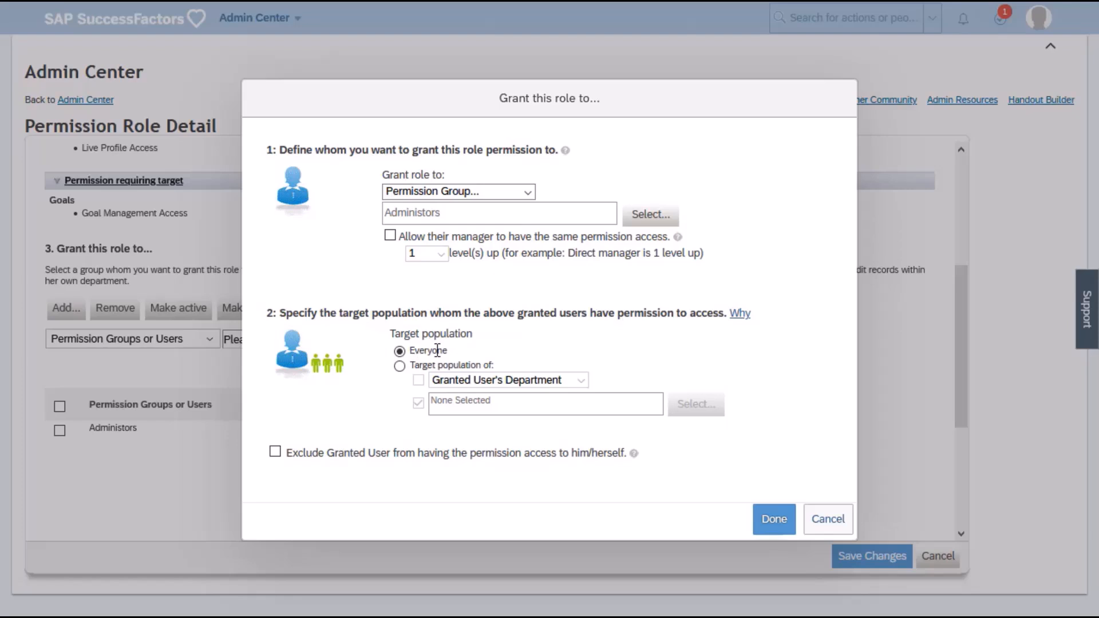
pyautogui.click(770, 521)
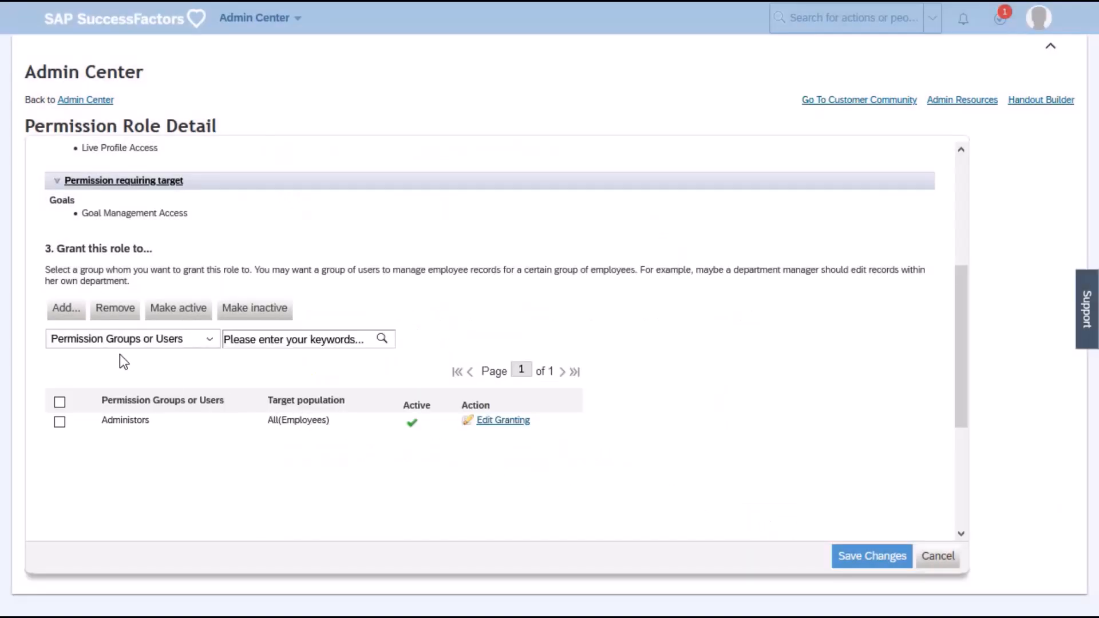
# Open the Employee Data category in the role's permission settings
pyautogui.scroll(4, 119, 355)
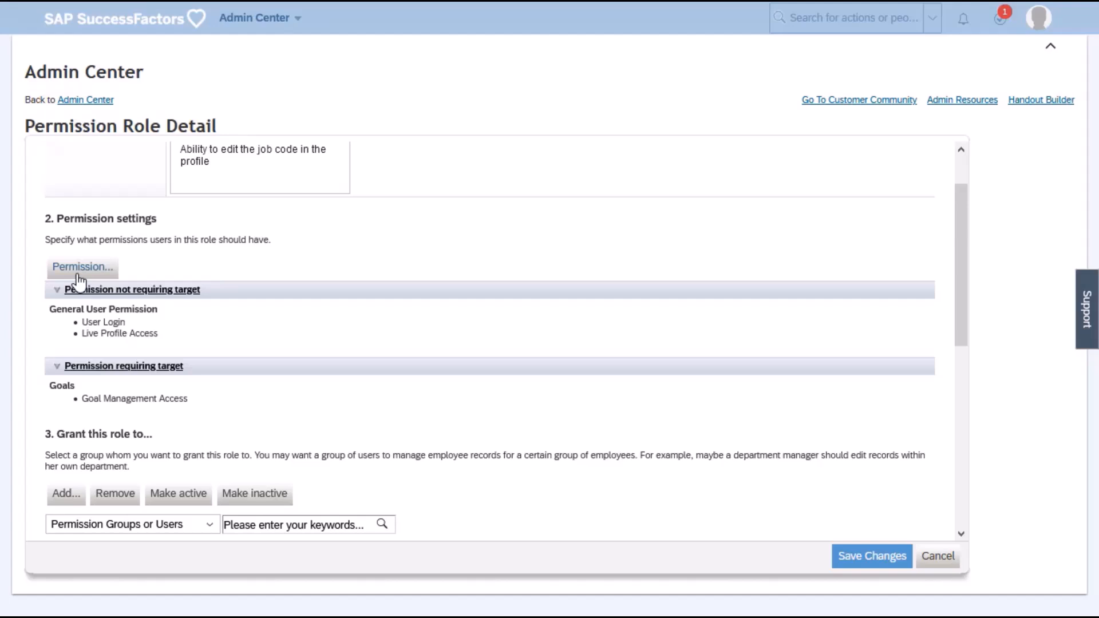
pyautogui.click(78, 274)
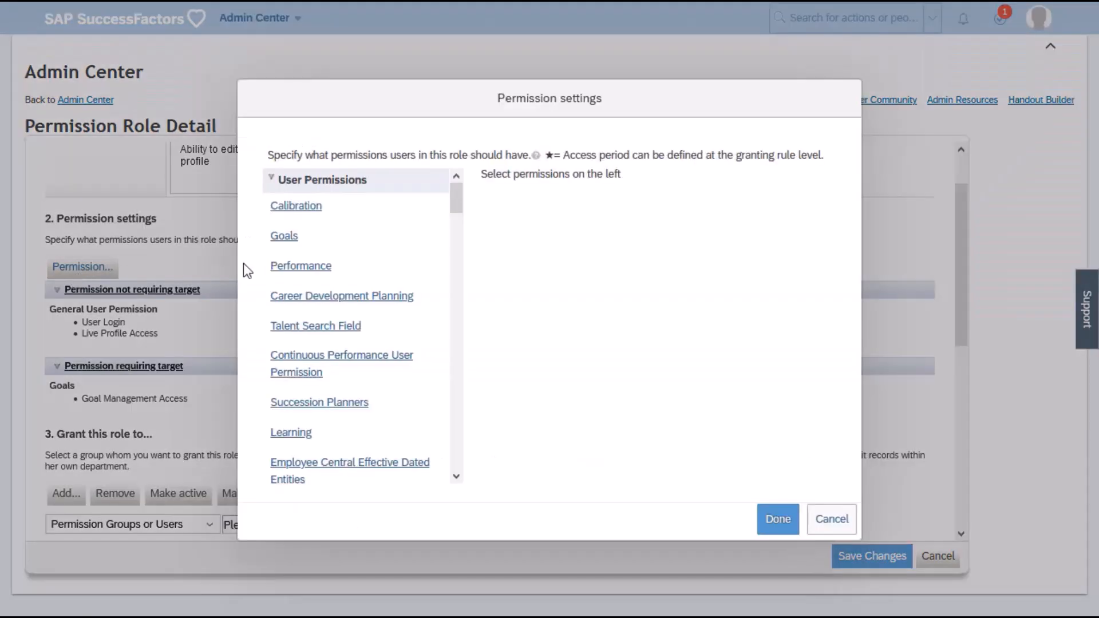
pyautogui.scroll(-3, 362, 279)
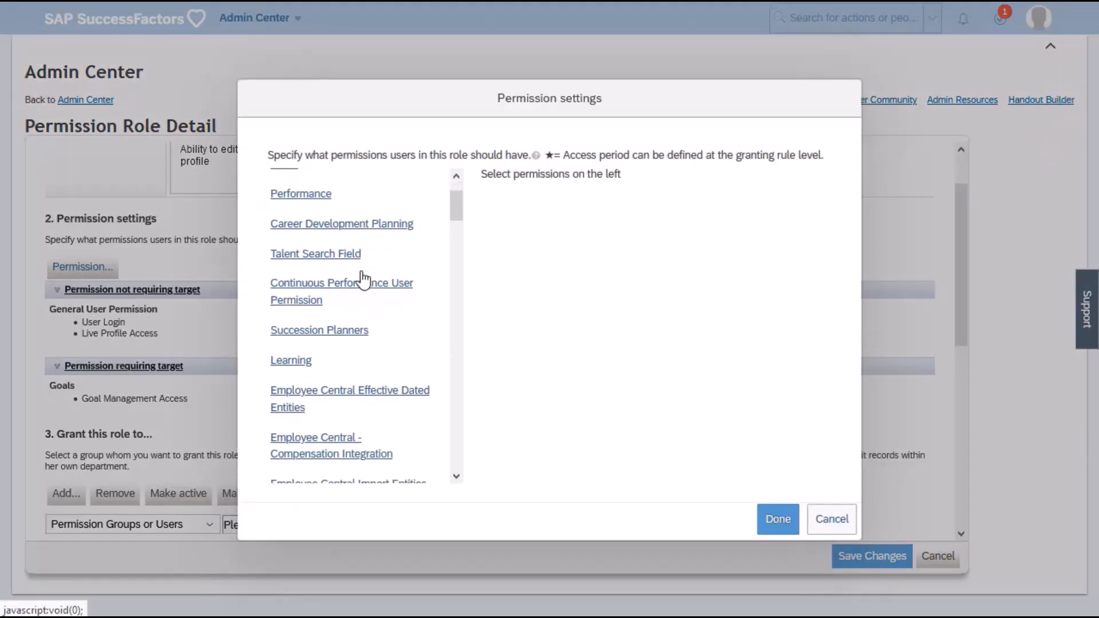
pyautogui.scroll(-2, 363, 281)
pyautogui.scroll(-4, 363, 281)
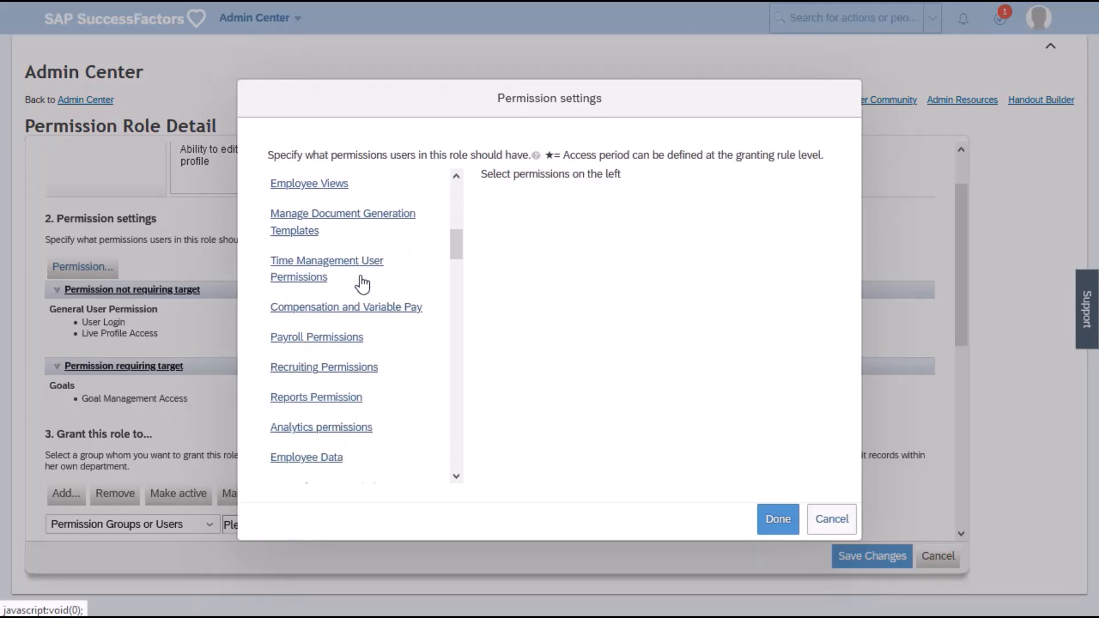
pyautogui.scroll(2, 364, 284)
pyautogui.scroll(-2, 331, 403)
pyautogui.click(304, 461)
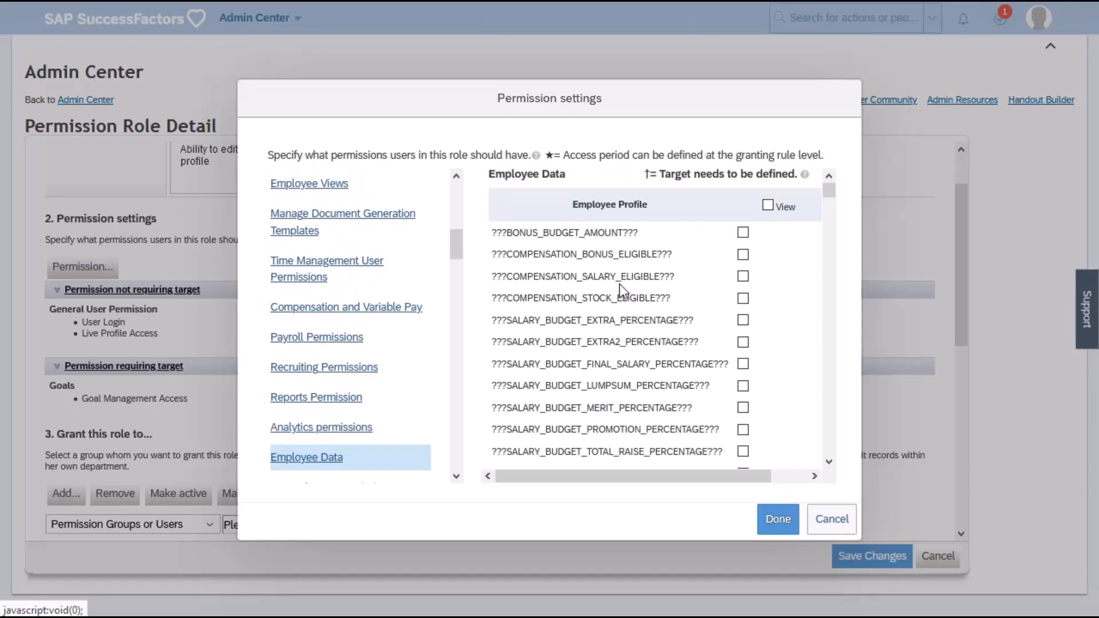
# Find the Job Code field by searching the page for "job co" and grant the role View and Edit access to it
pyautogui.hotkey('ctrl', 'f')
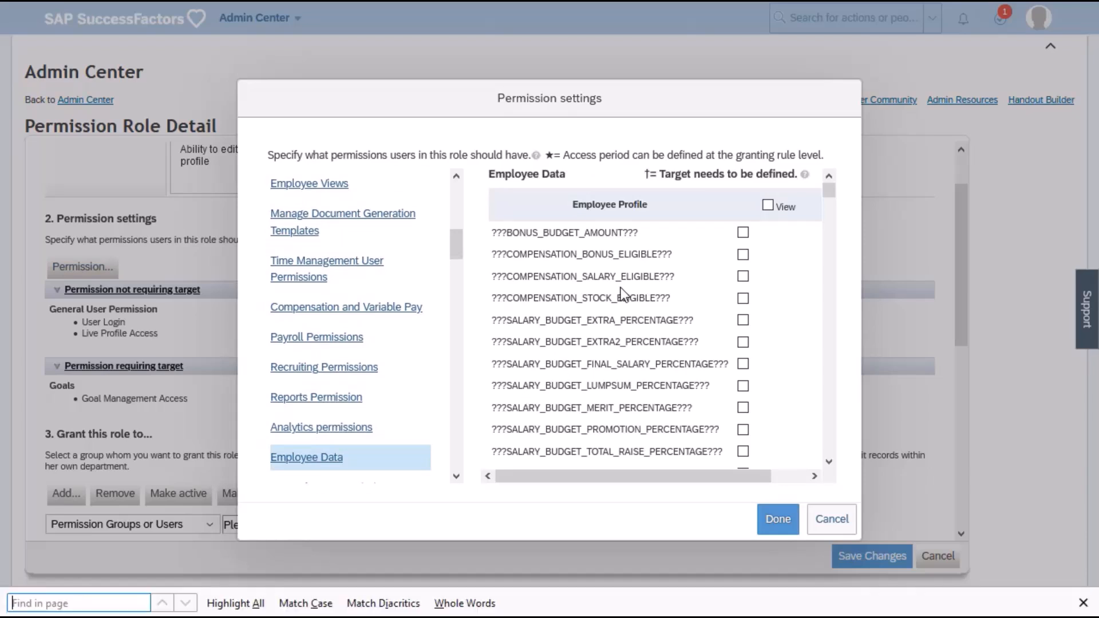
pyautogui.write('job')
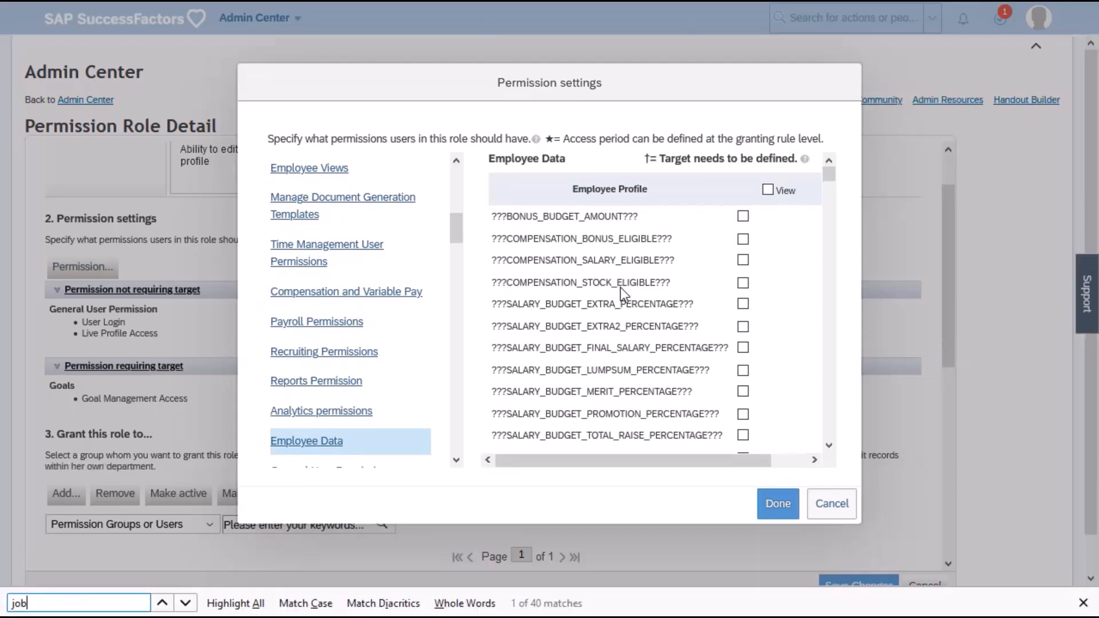
pyautogui.write(' co')
pyautogui.press('Return')
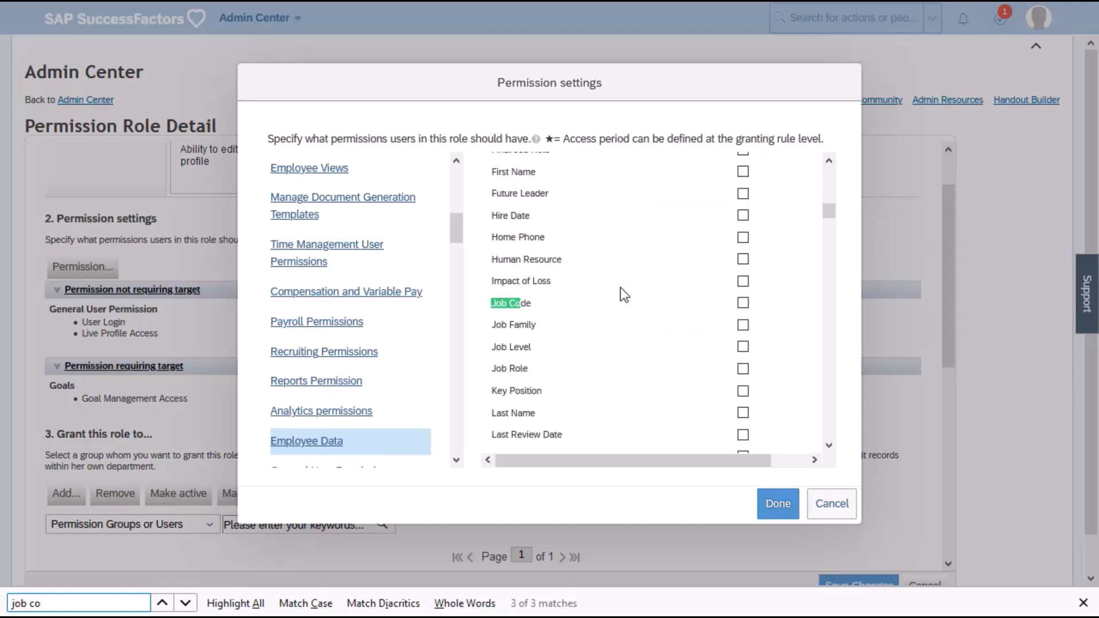
pyautogui.click(742, 303)
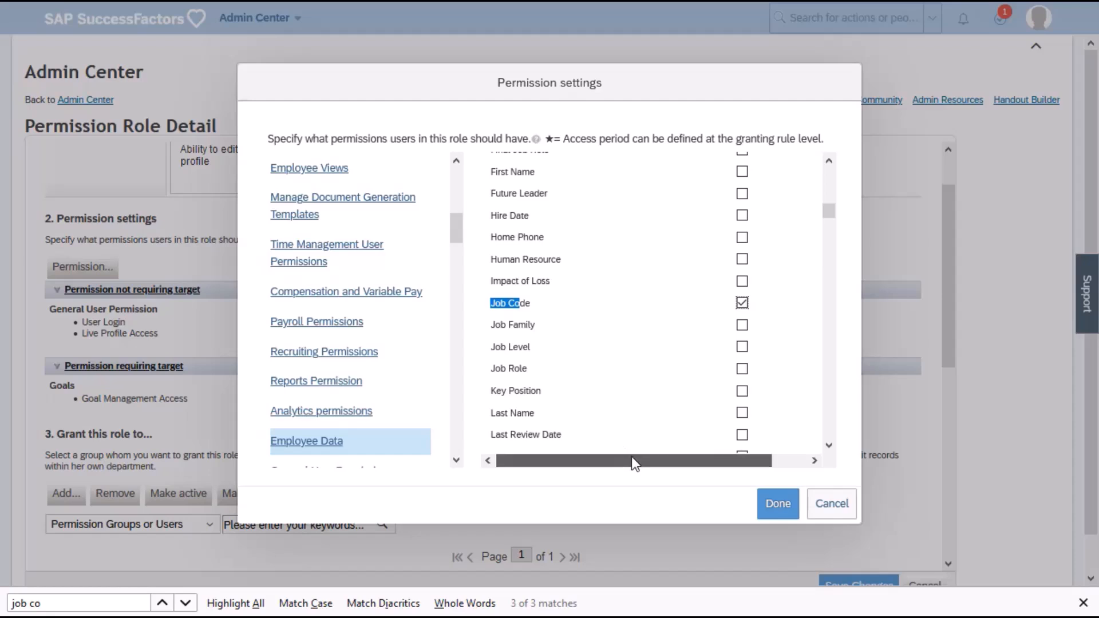
pyautogui.moveTo(631, 456); pyautogui.dragTo(696, 468)
pyautogui.click(798, 303)
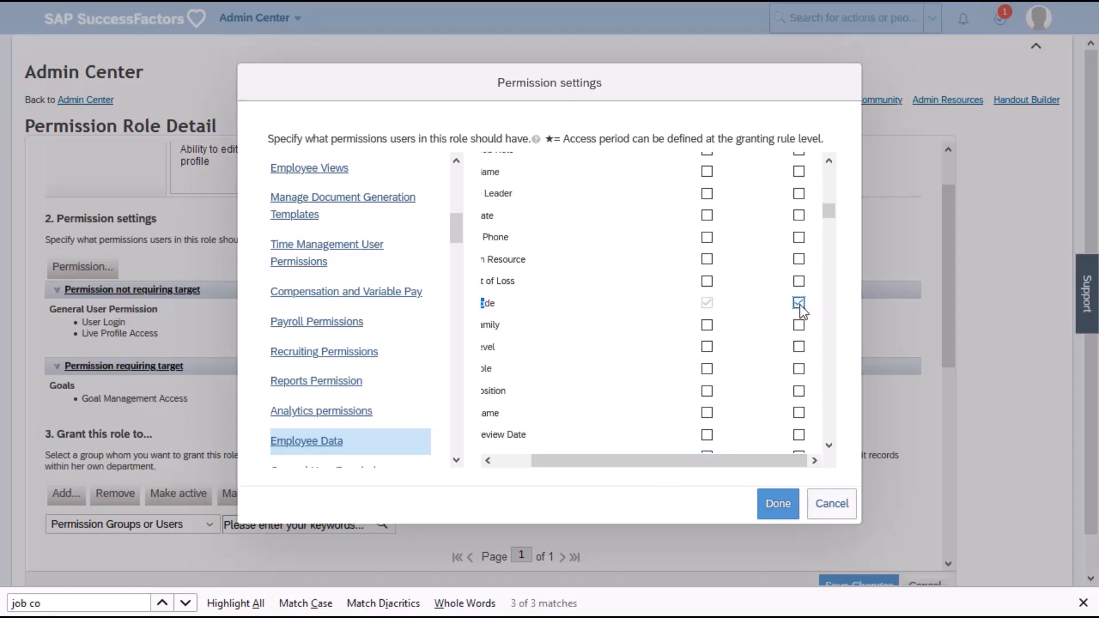
# Check the Job Code selections against the View and Edit column headings and confirm the permission settings
pyautogui.moveTo(831, 217); pyautogui.dragTo(833, 166)
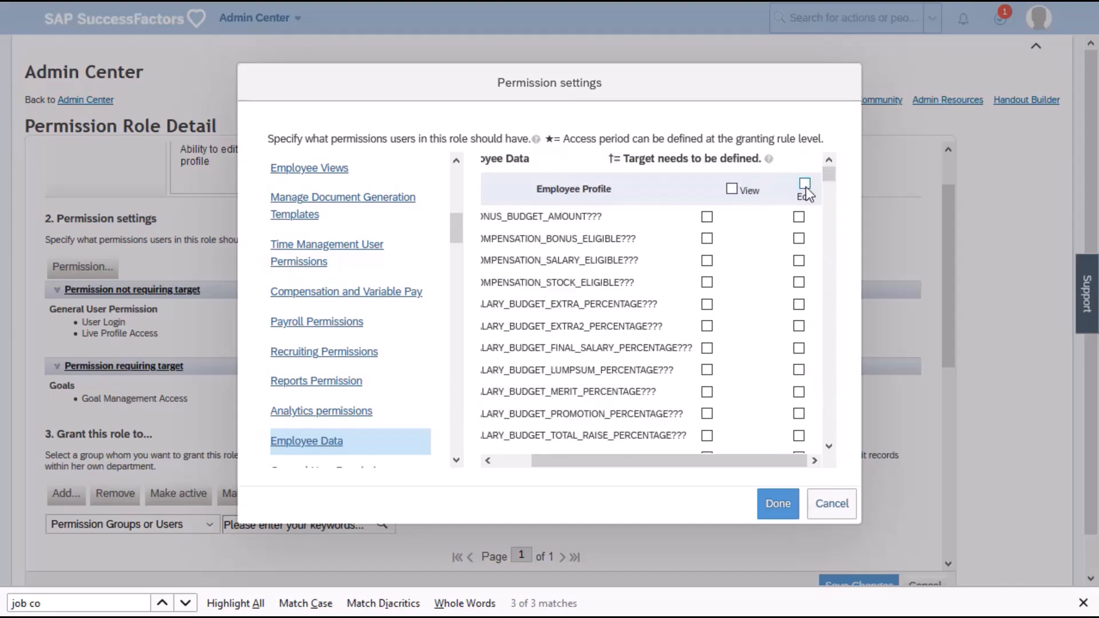
pyautogui.scroll(-5, 780, 277)
pyautogui.scroll(-10, 781, 277)
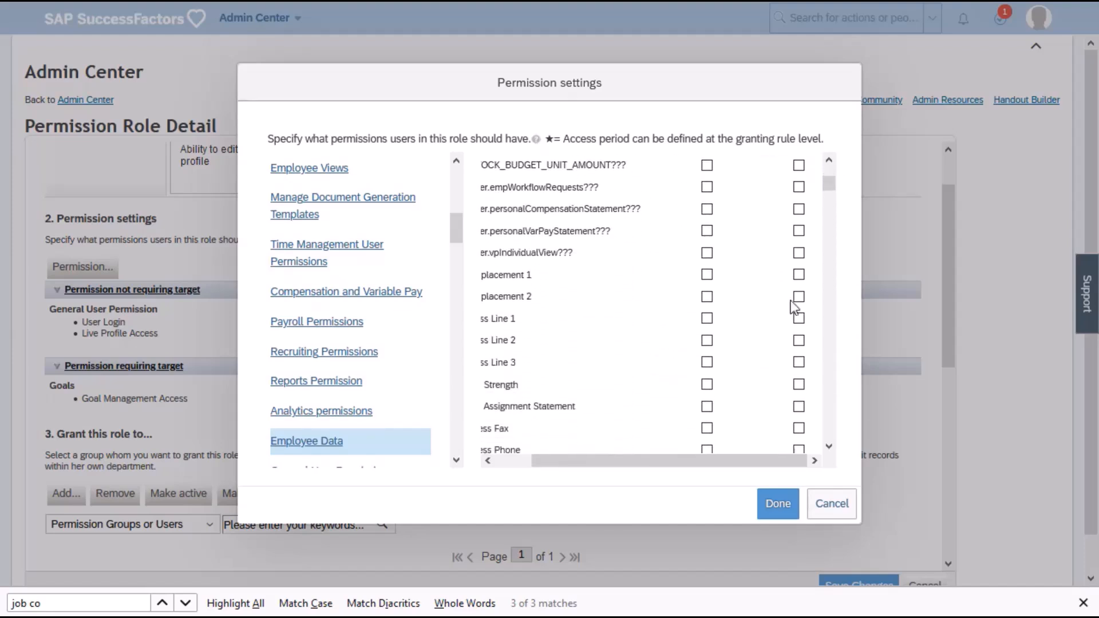
pyautogui.scroll(-10, 798, 346)
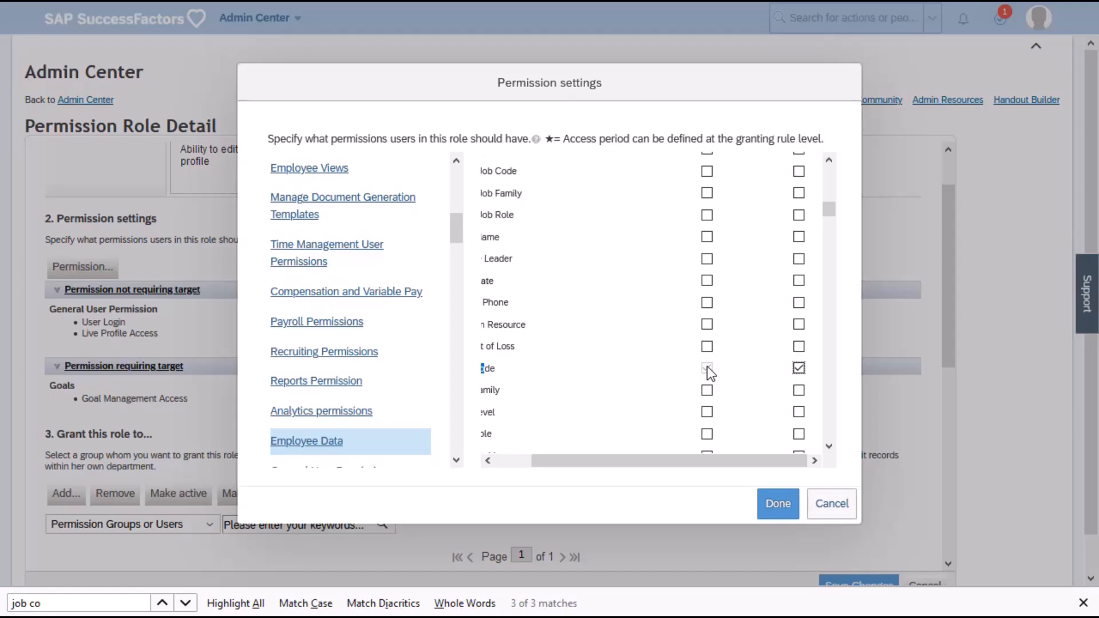
pyautogui.click(779, 505)
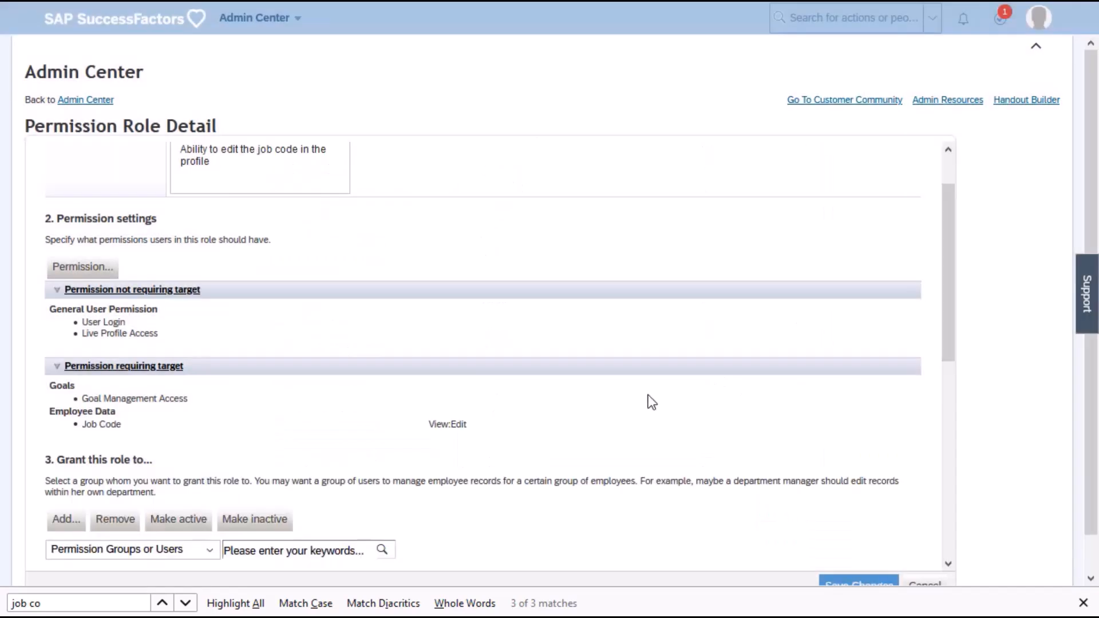
# Save the Admin User role and check its description in the Permission Role List
pyautogui.scroll(-8, 839, 513)
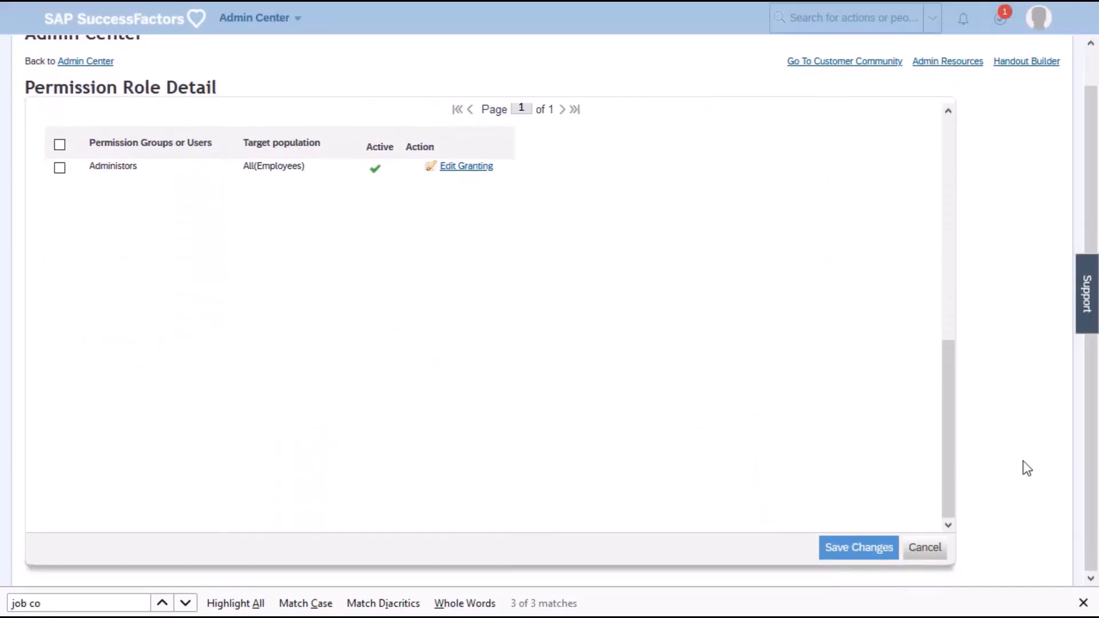
pyautogui.click(866, 552)
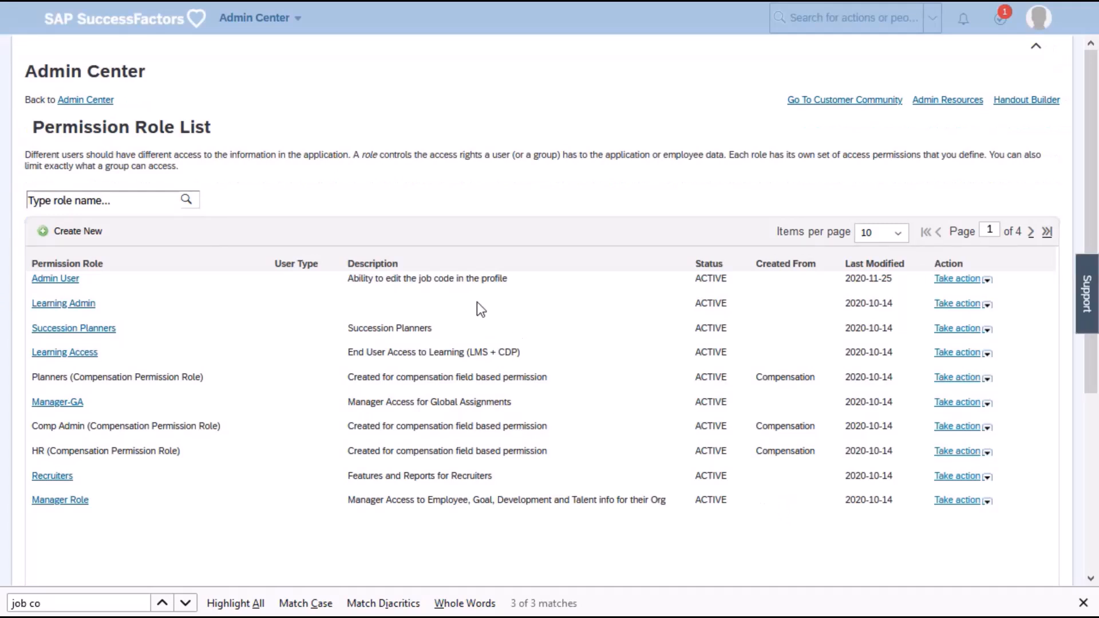
pyautogui.moveTo(353, 278); pyautogui.dragTo(509, 285)
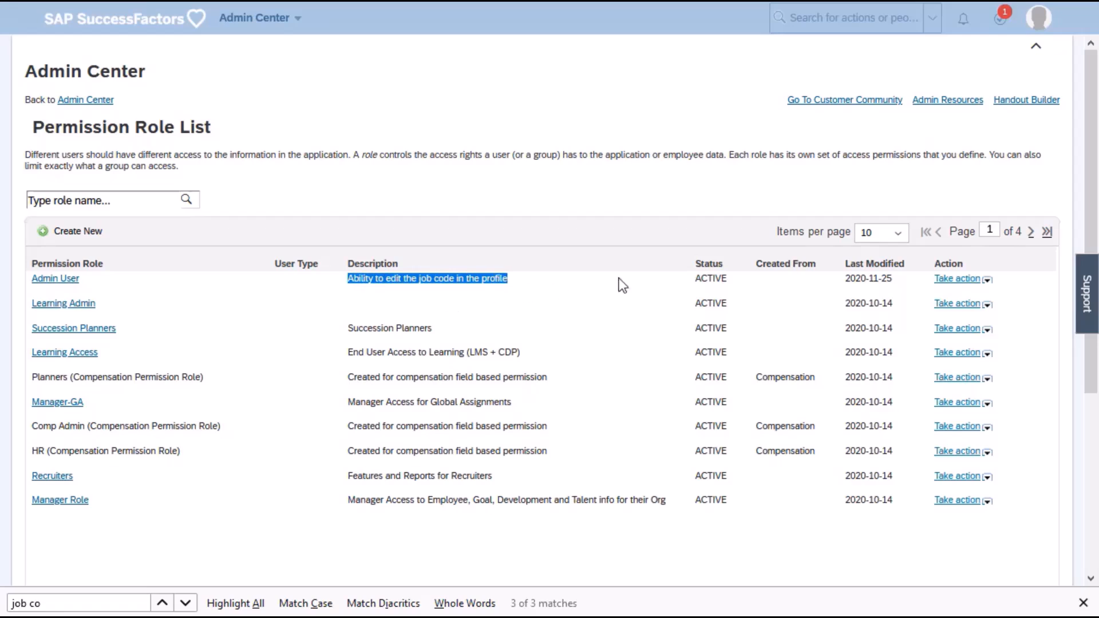
# Log out to start a fresh session and open the Talent Profile section of My Employee File
pyautogui.click(1038, 24)
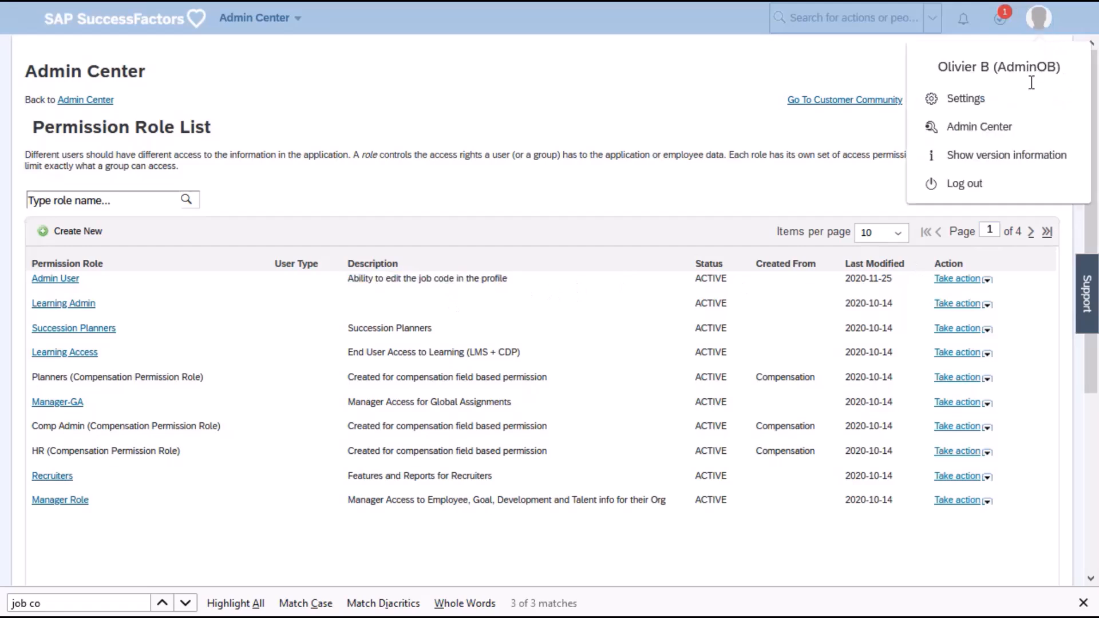
pyautogui.click(992, 187)
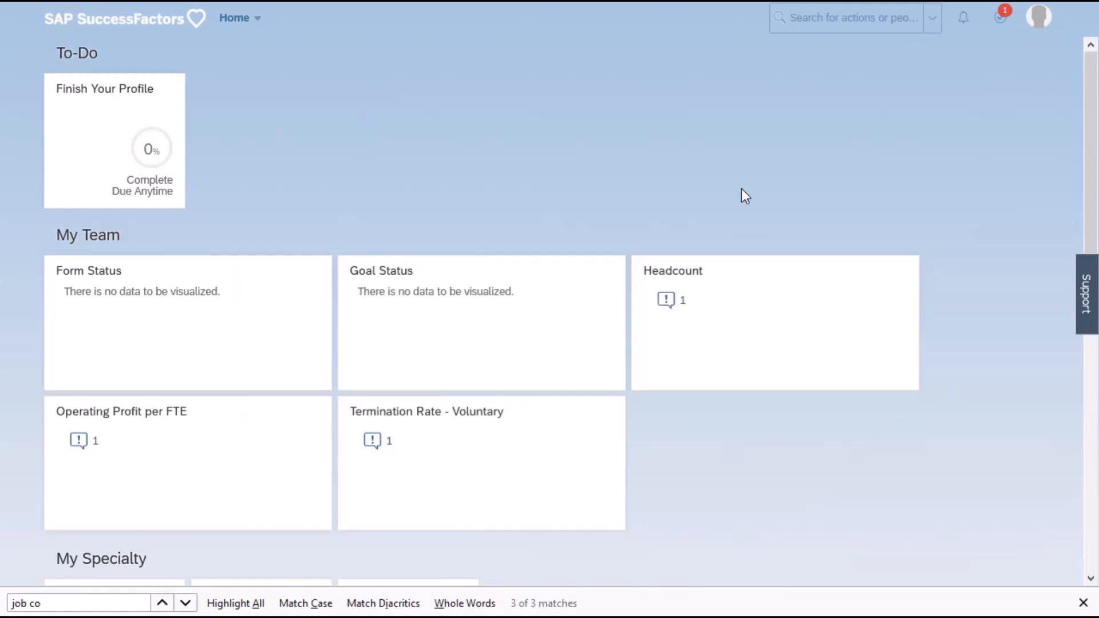
pyautogui.click(244, 20)
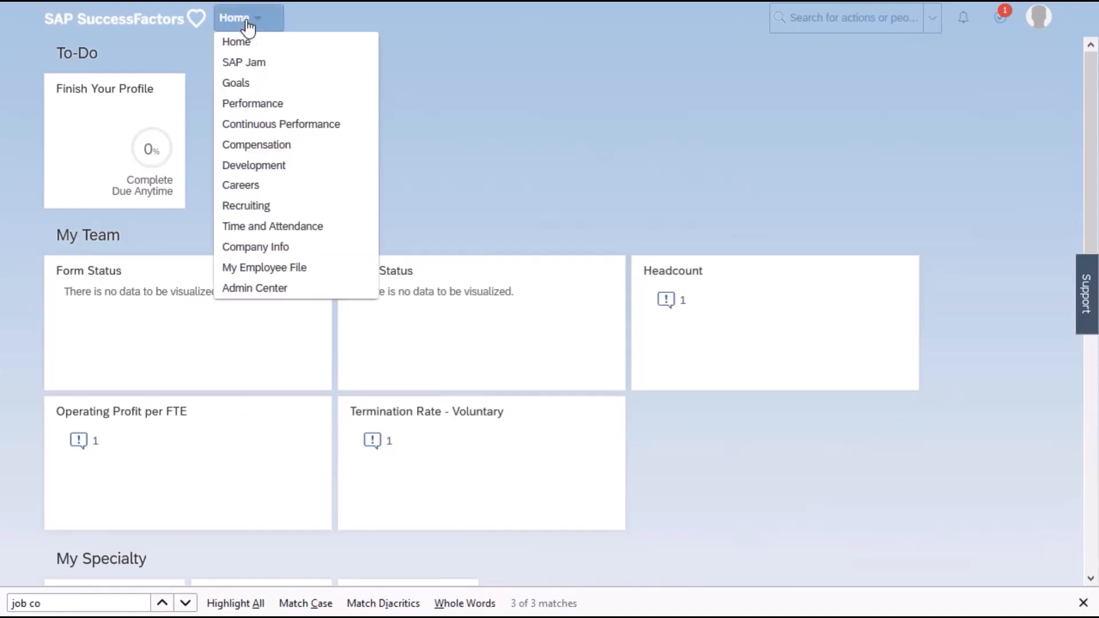
pyautogui.click(305, 273)
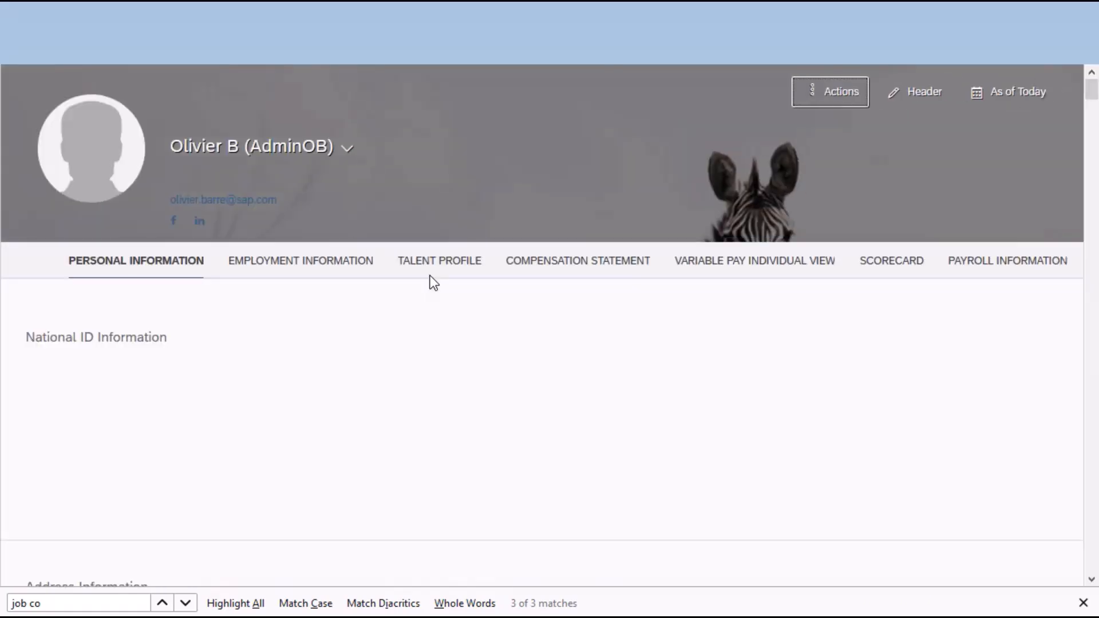
pyautogui.click(462, 256)
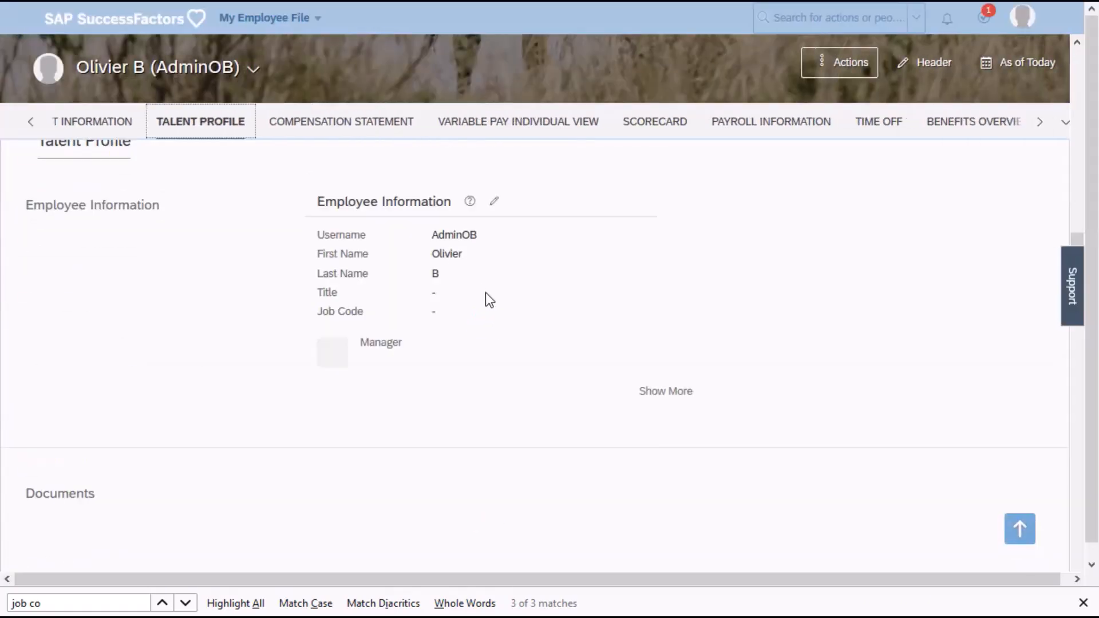
# Set the Job Code to "IC" in the profile's Employee Information and save the change
pyautogui.click(497, 204)
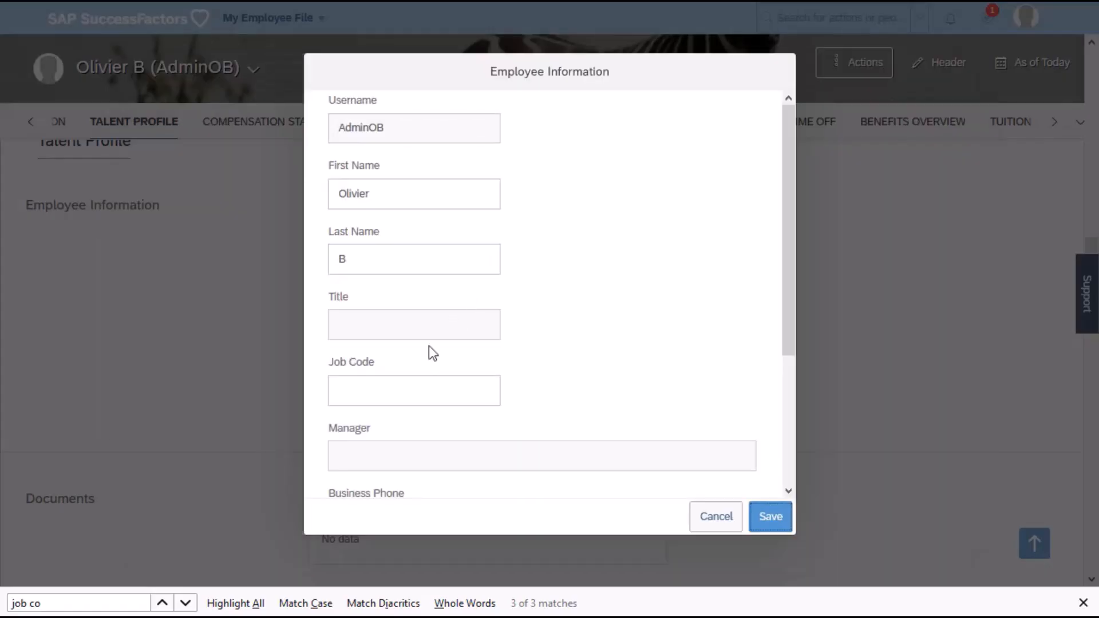
pyautogui.click(378, 388)
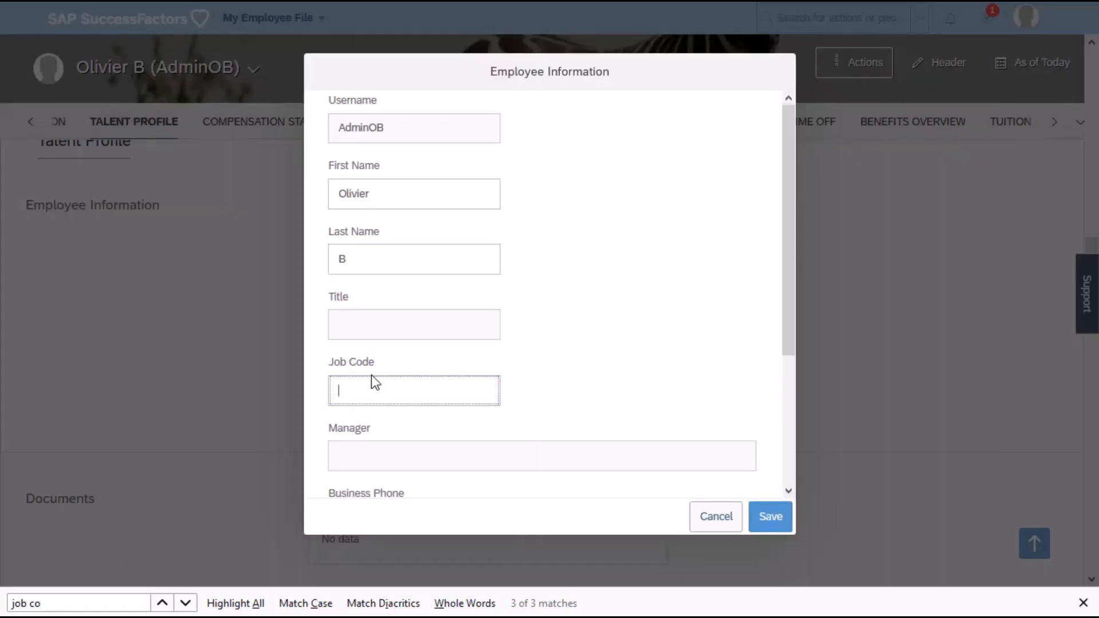
pyautogui.write('Indi')
pyautogui.press('BackSpace')
pyautogui.press('BackSpace')
pyautogui.press('BackSpace')
pyautogui.press('BackSpace')
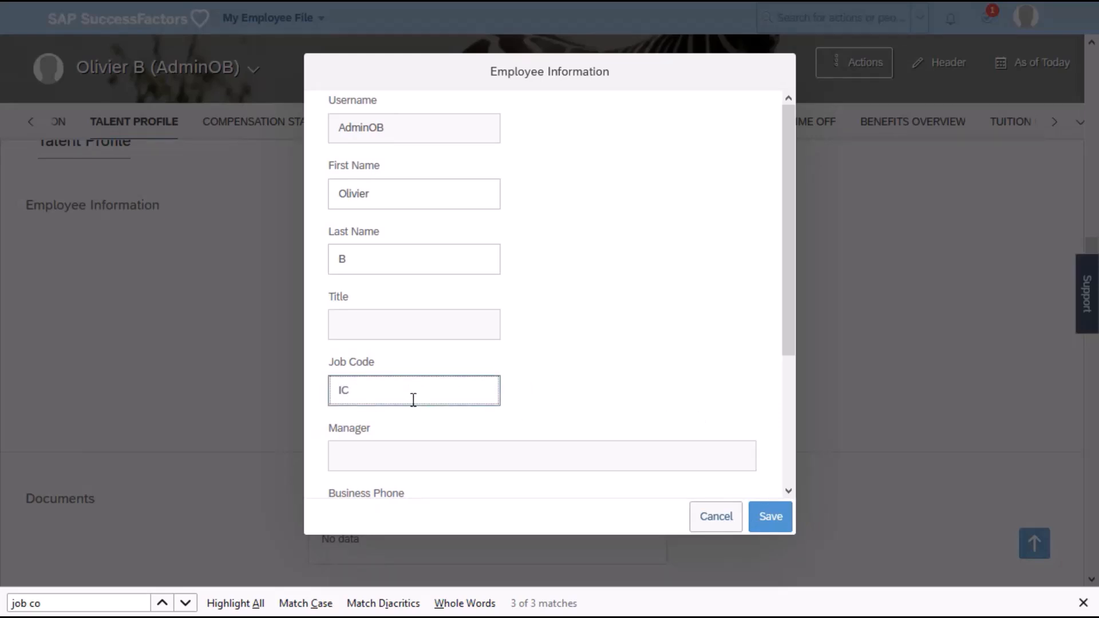
pyautogui.click(785, 522)
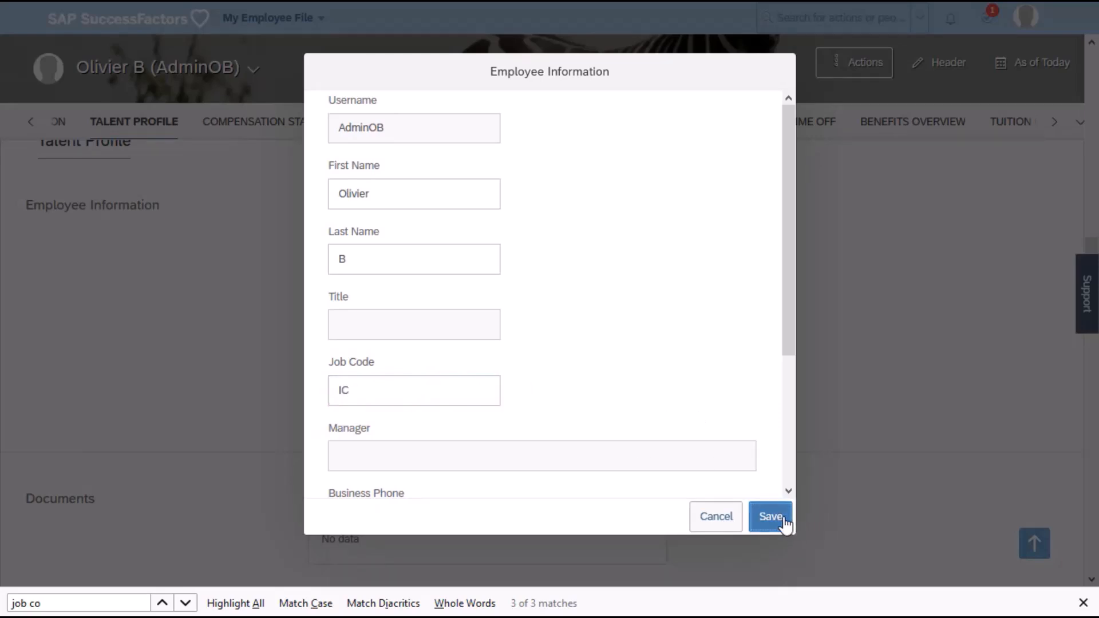